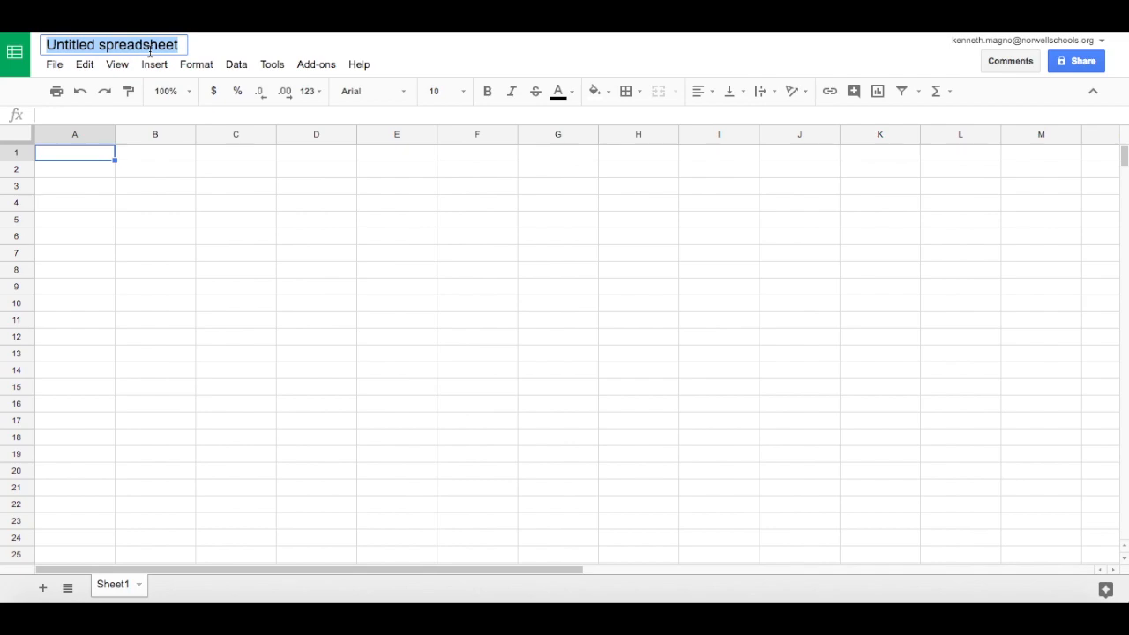
Rename the spreadsheet as "Angles vs Accleration".
type("Angles vs Accleration")
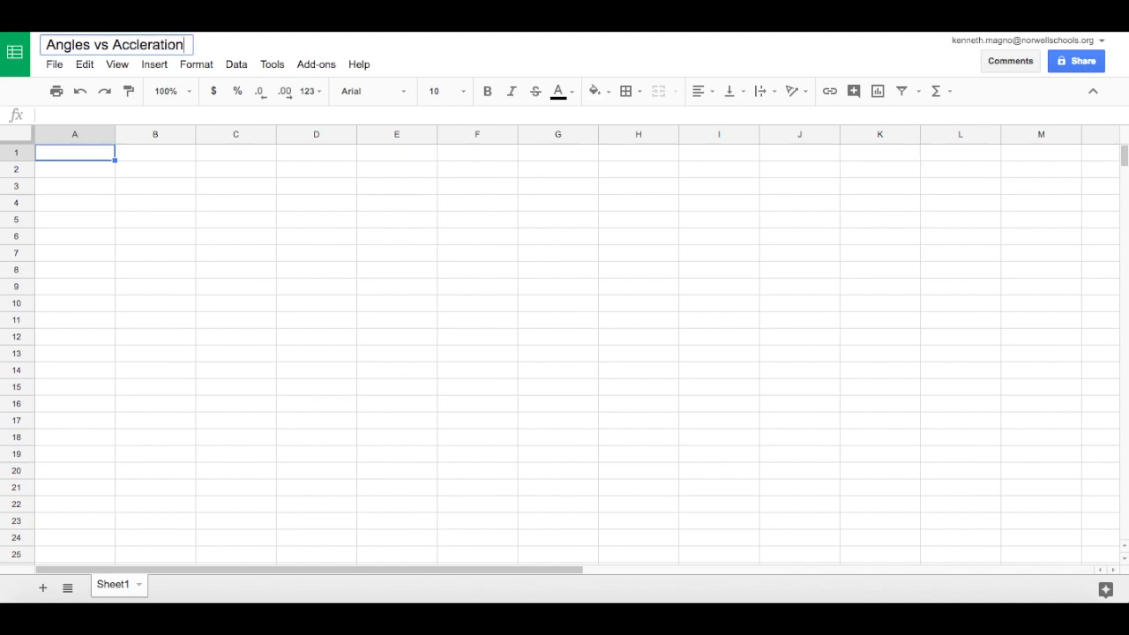
key("Return")
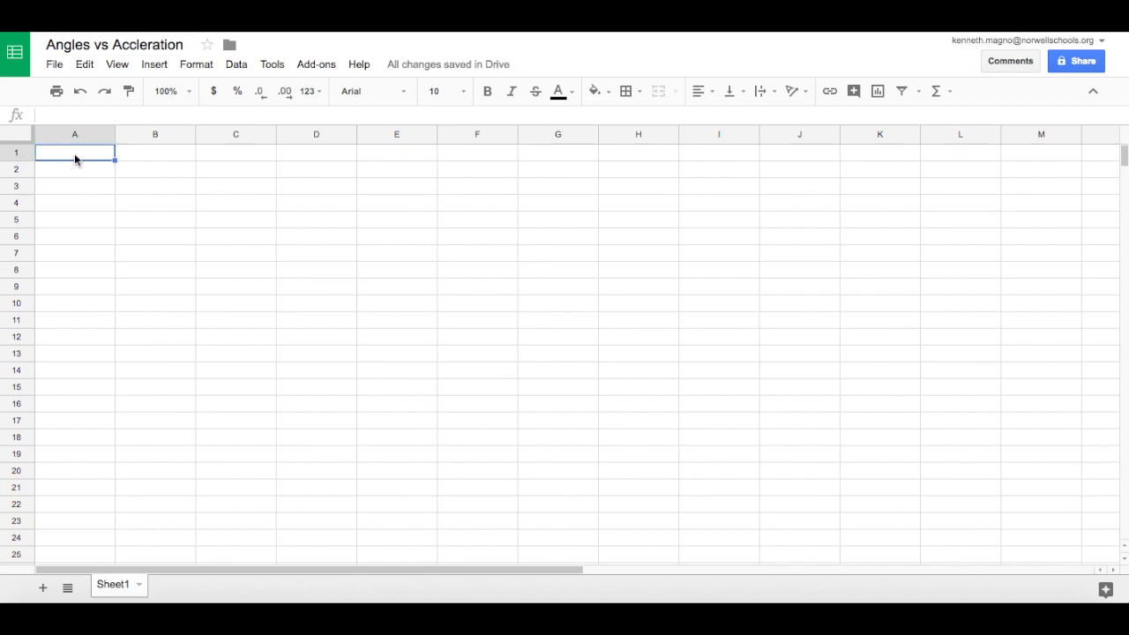
Enter the column headers "Angles" in A1 and "Accelerations" in B1.
type("Angles")
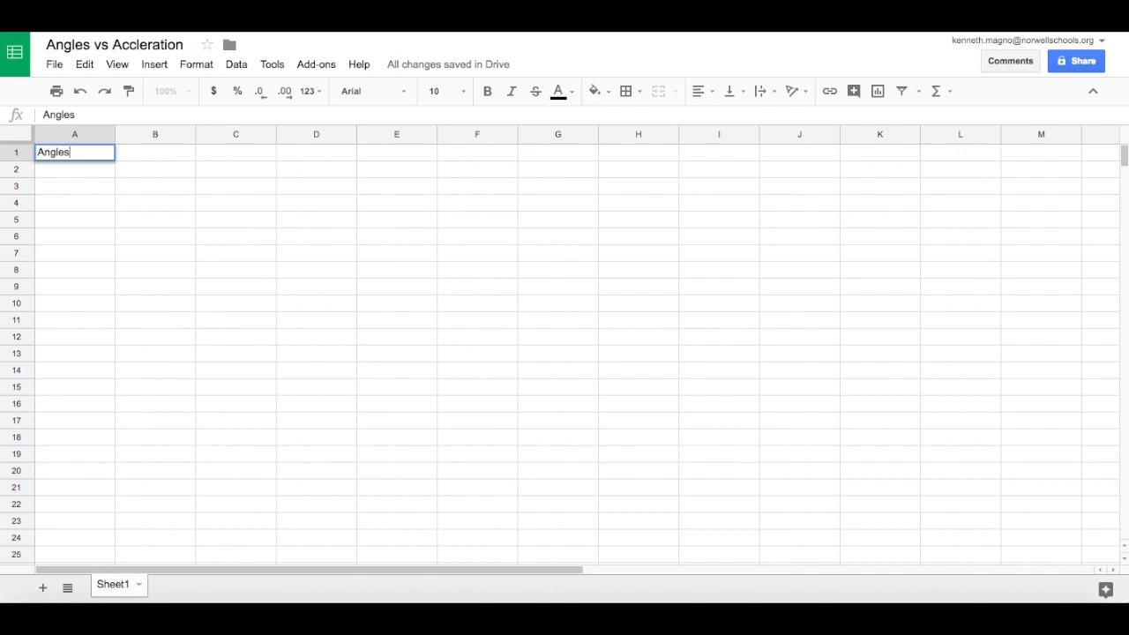
key("Tab")
type("Accelersati")
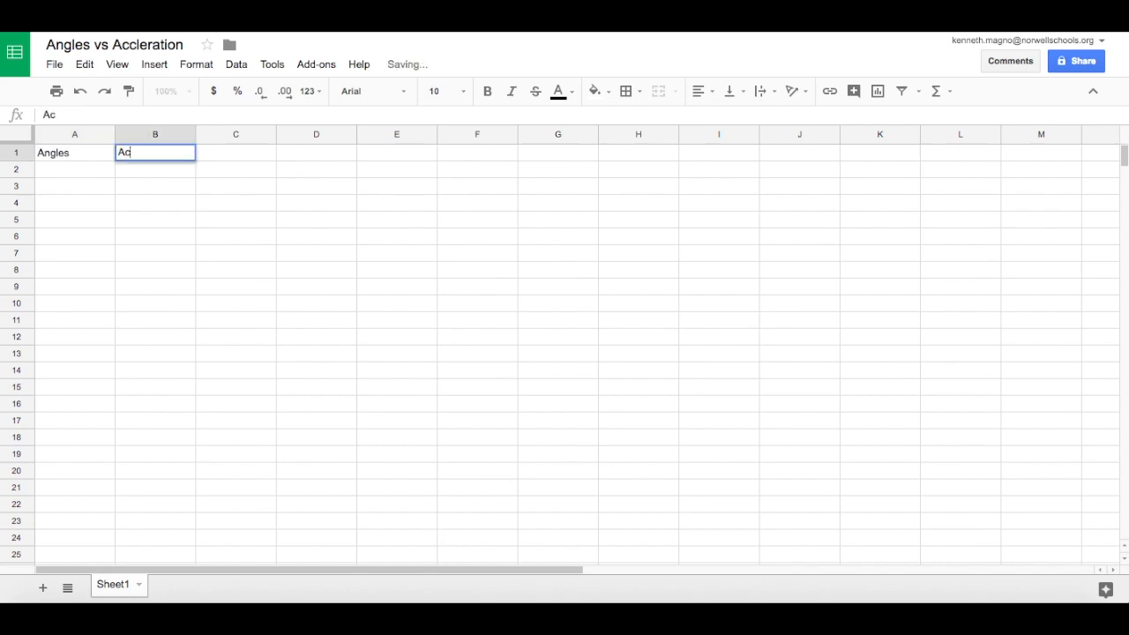
key("BackSpace")
key("BackSpace")
key("BackSpace")
type("ations")
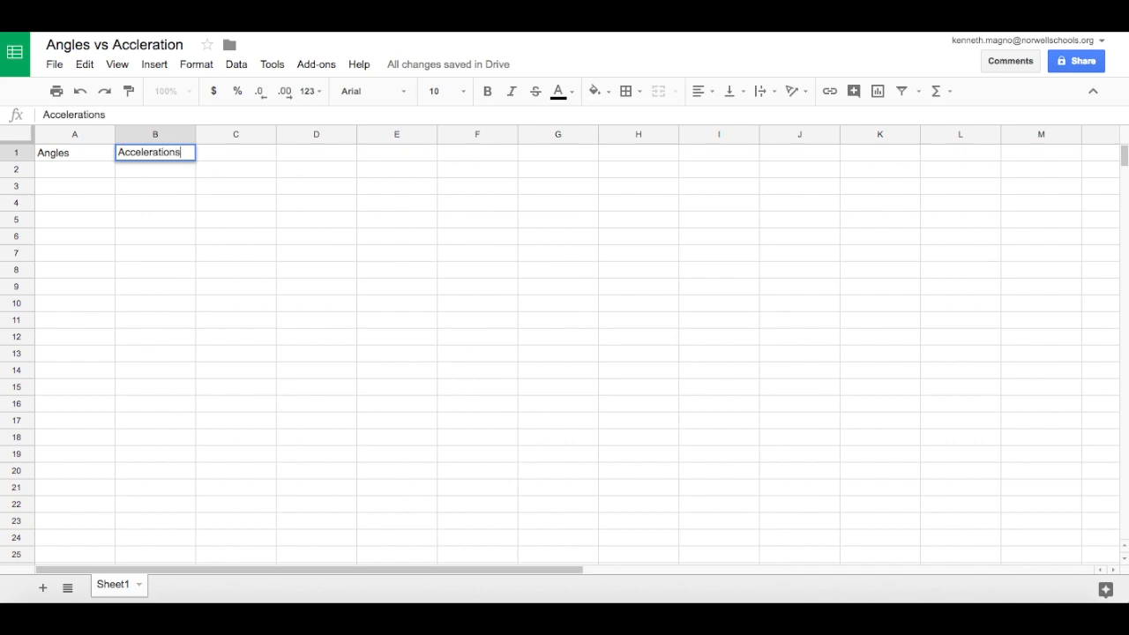
key("Return")
Enter the angles 5, 10 and 15 in cells A2 to A4.
key("Left")
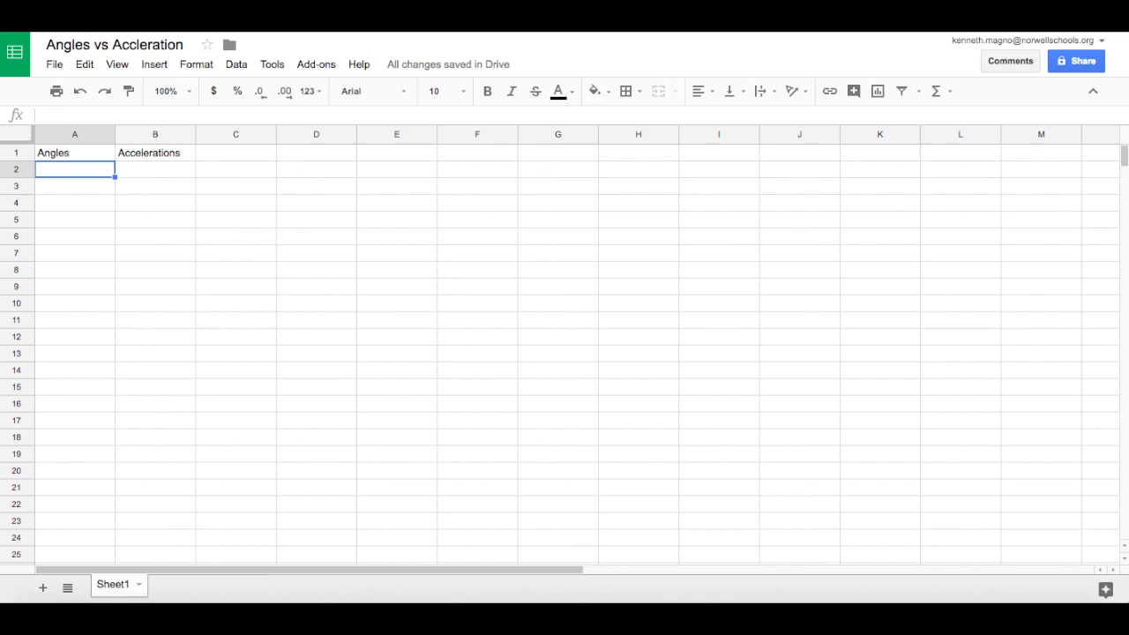
type("5")
key("Return")
type("10")
key("Return")
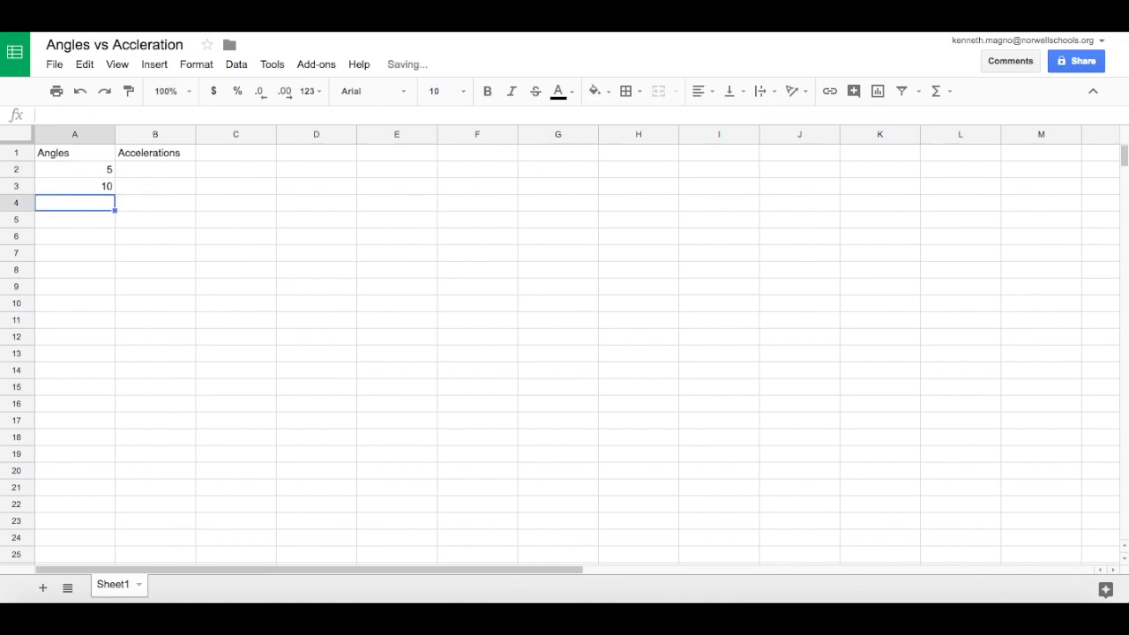
type("15")
key("Return")
Autofill the angle series from the existing values down to A6, adding 20 and 25.
key("Up")
key("Up")
key("Up")
key("shift+Down")
key("shift+Down")
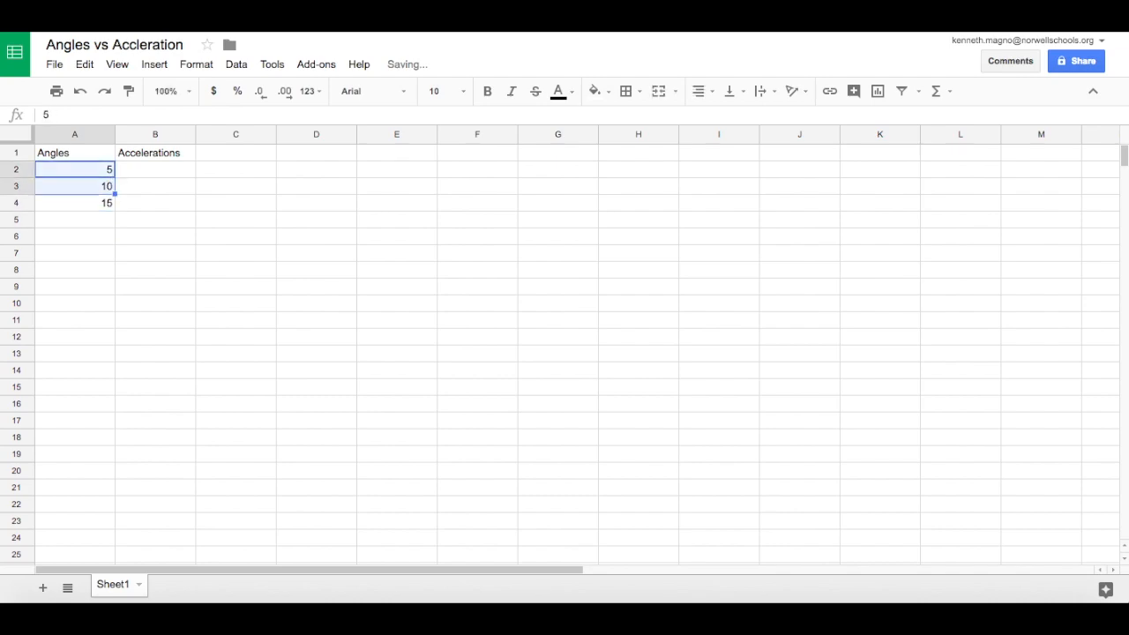
left_click_drag(114, 210, 110, 240)
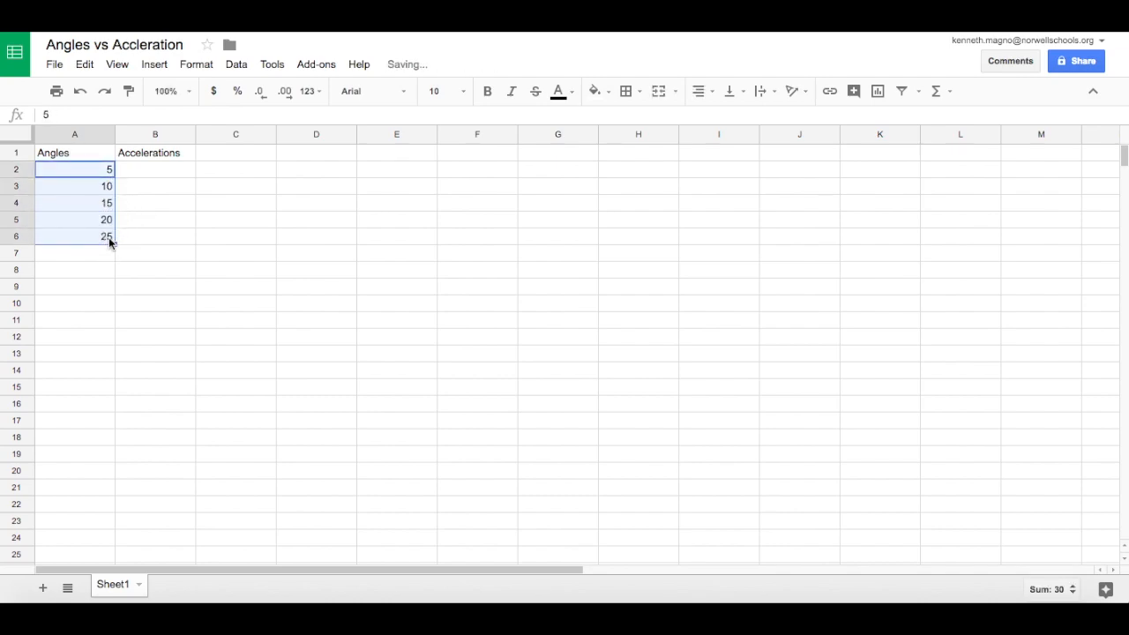
Enter the acceleration 4.15 in B6 for angle 25 and 3.32 in B5 for angle 20.
left_click(162, 177)
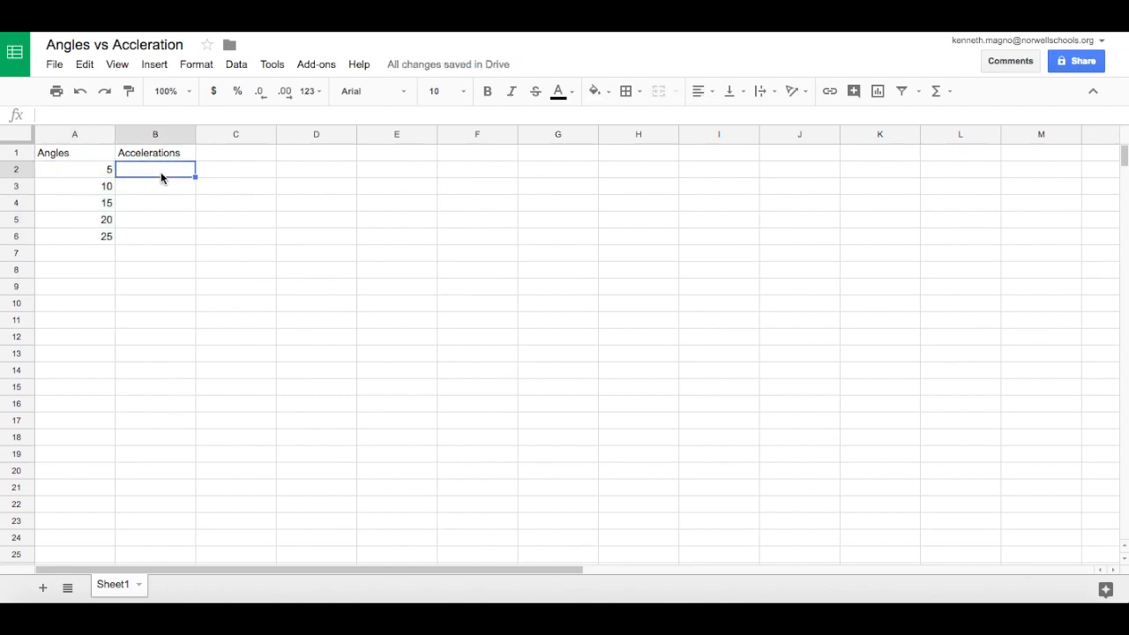
key("Down")
key("Down")
key("Down")
key("Down")
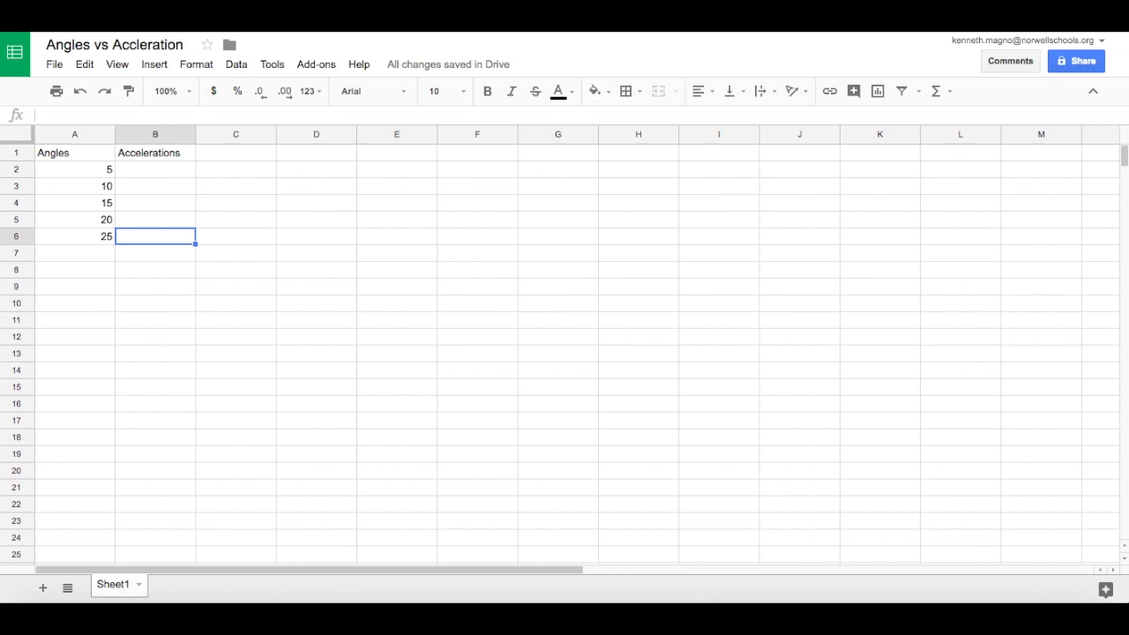
type("4.15")
key("Up")
type("3.3")
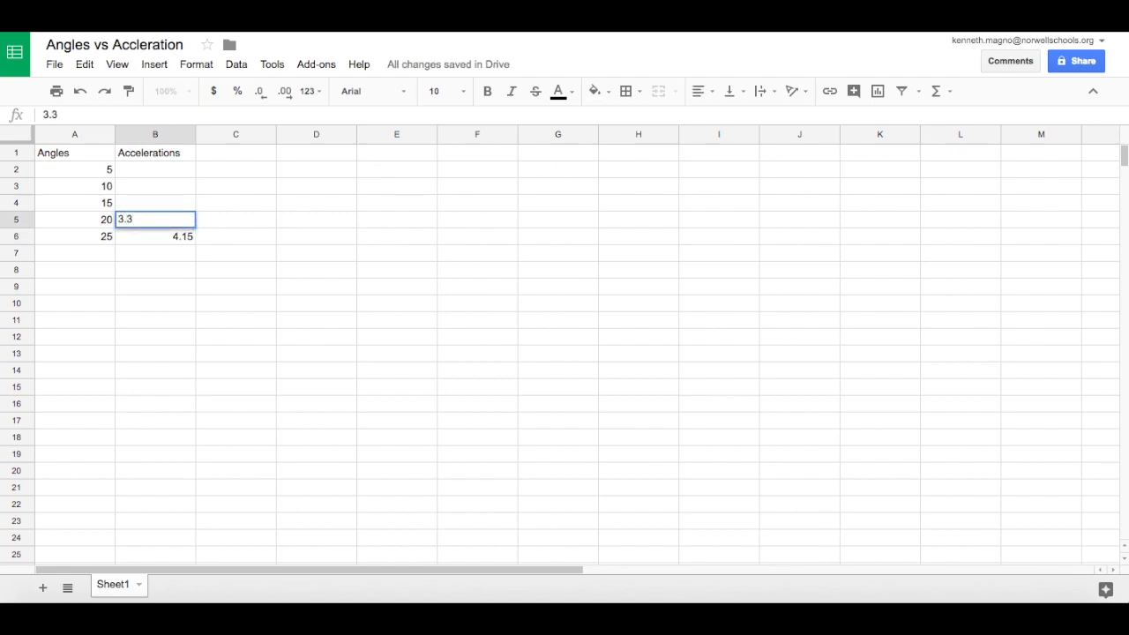
type("2")
key("Up")
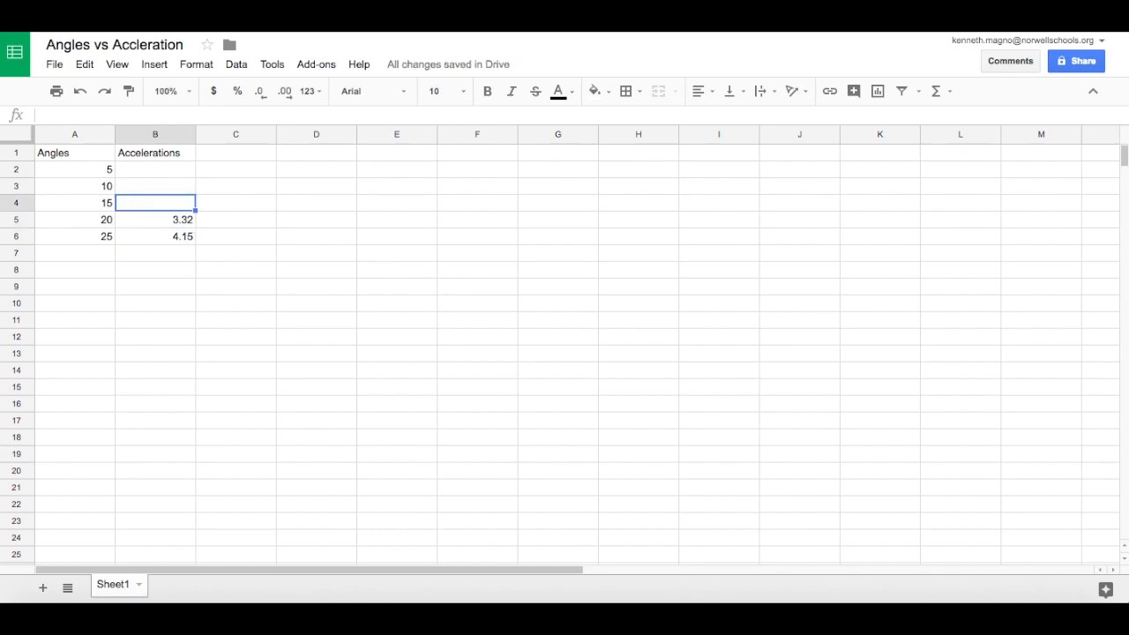
Fill in the remaining accelerations: 2.55 in B4, 1.7 in B3 and 0.80 in B2.
type("2.55")
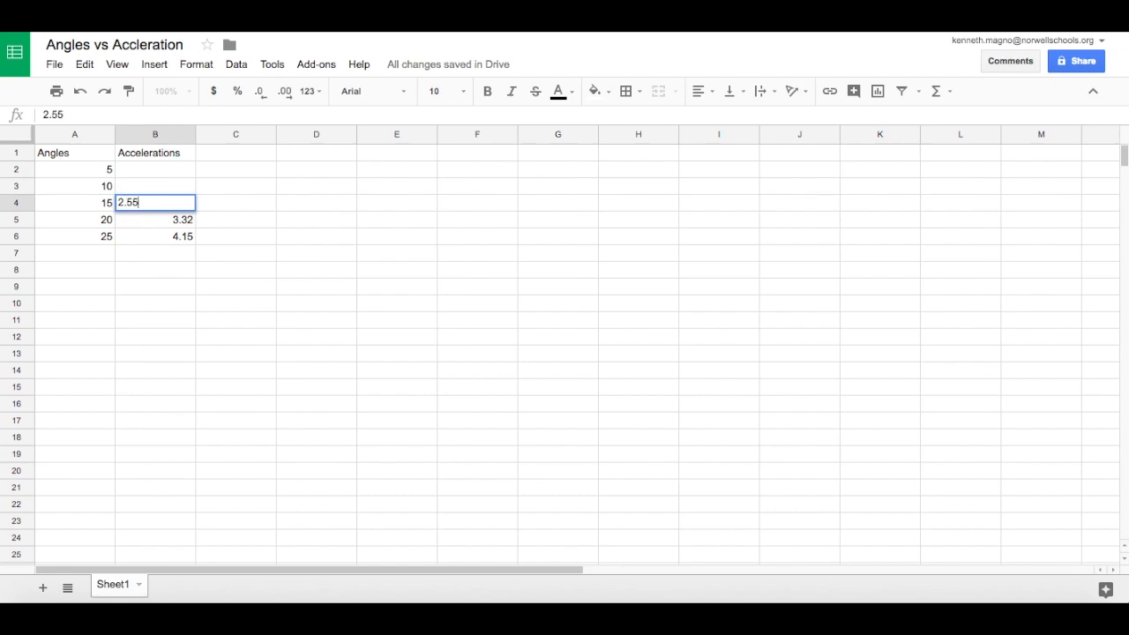
key("Up")
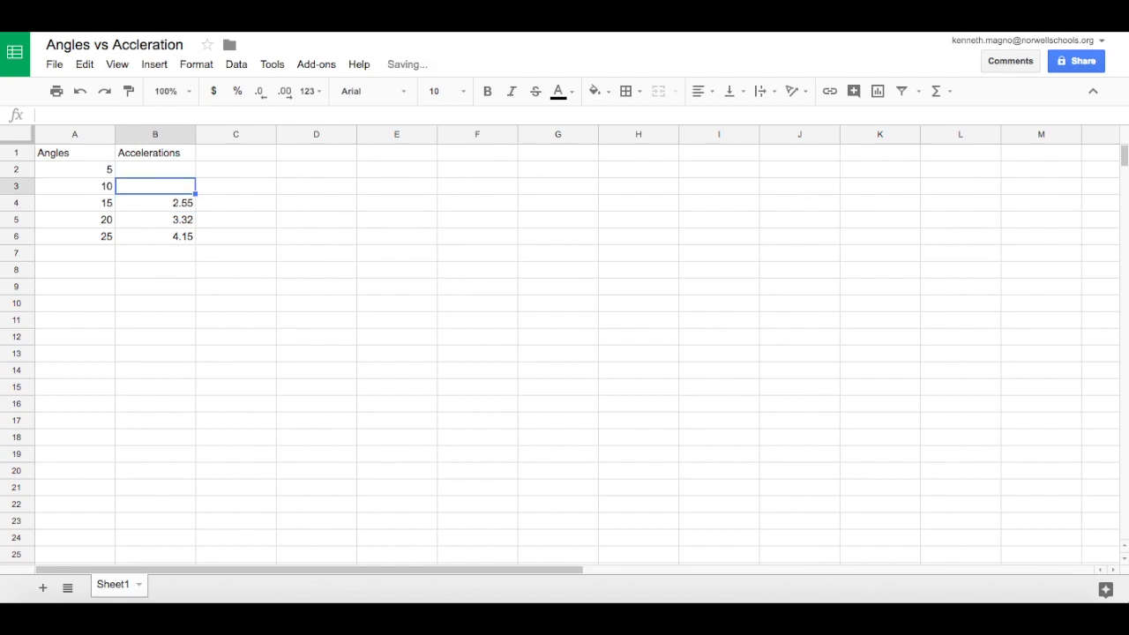
type("1")
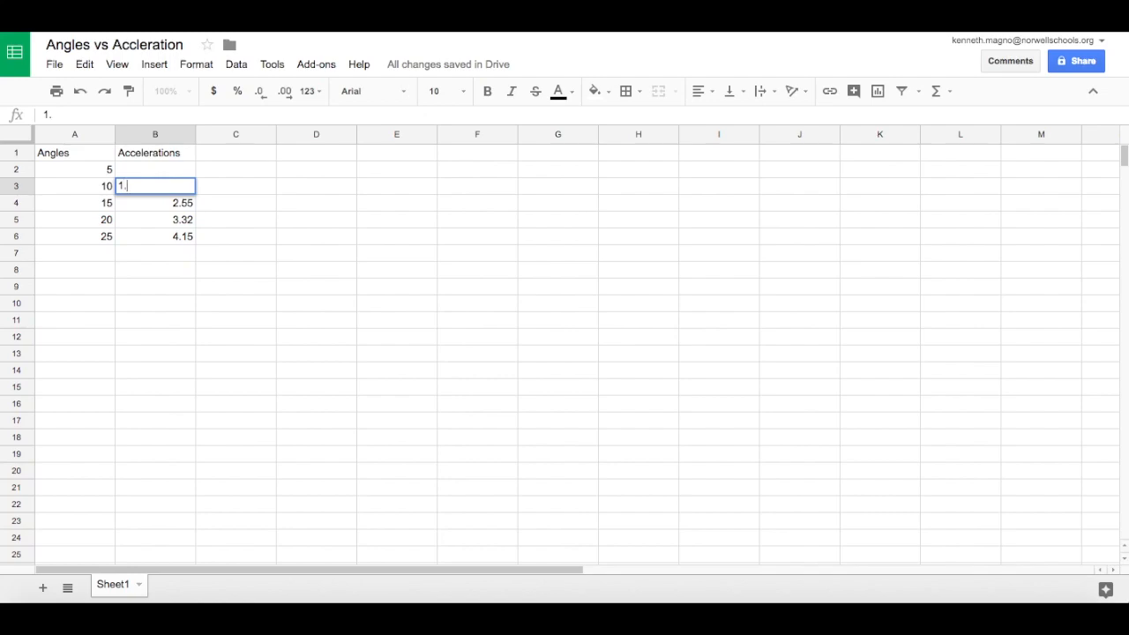
type(".7")
key("Up")
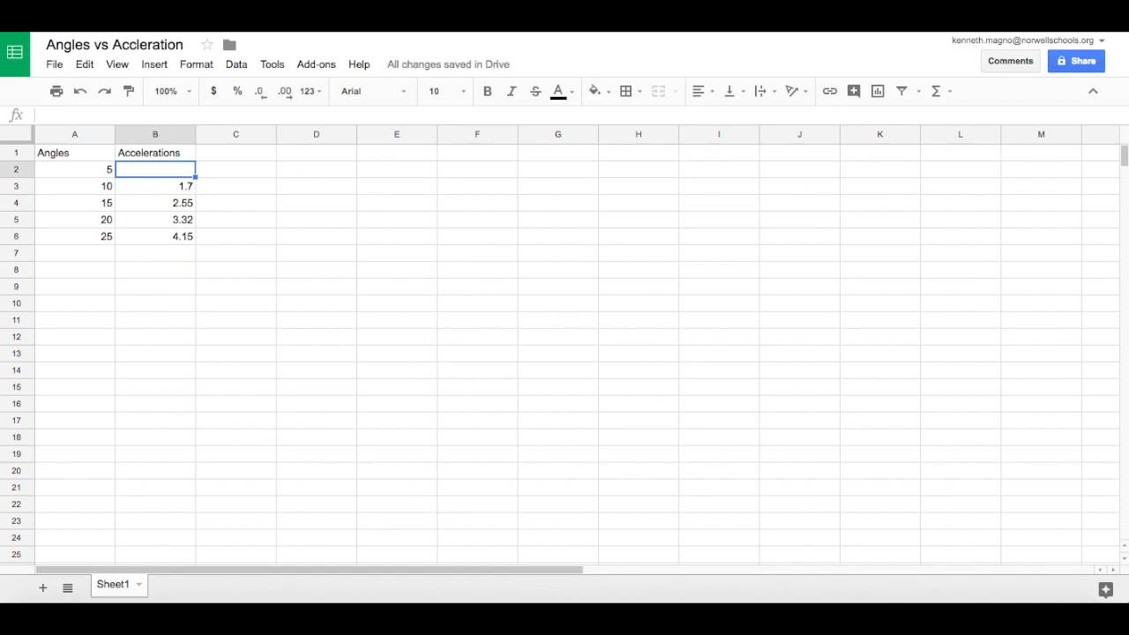
type("0.80")
key("Return")
Set the font size of A1:B6 to 24 and widen column B to fit the Accelerations header.
key("Up")
key("Up")
key("Left")
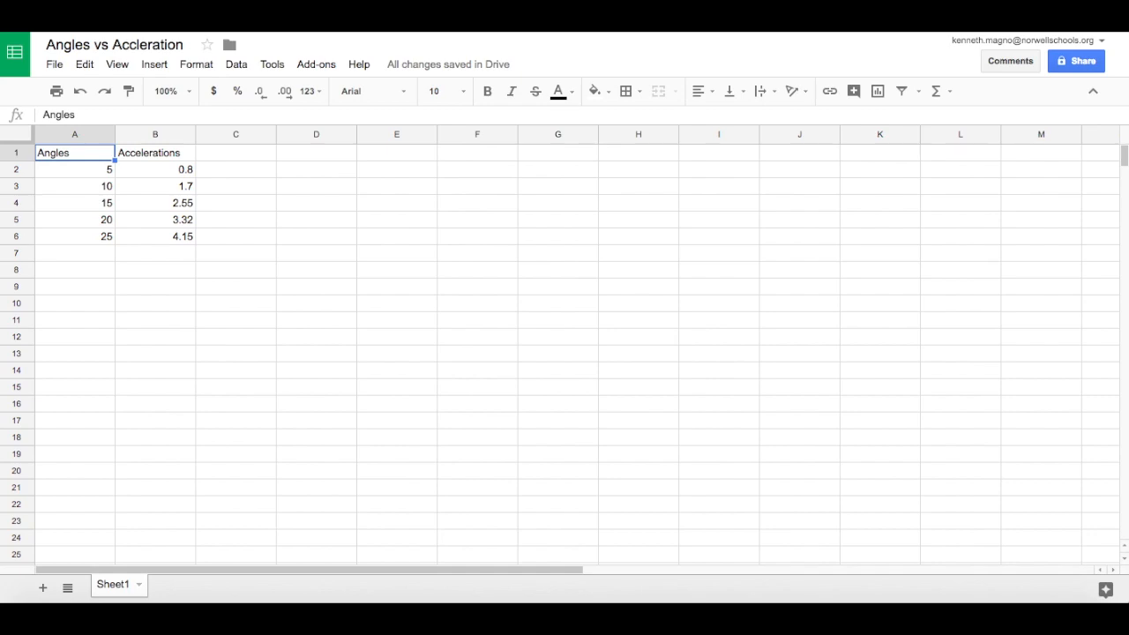
key("shift+Down")
key("shift+Down")
key("shift+Down")
key("shift+Down")
key("shift+Down")
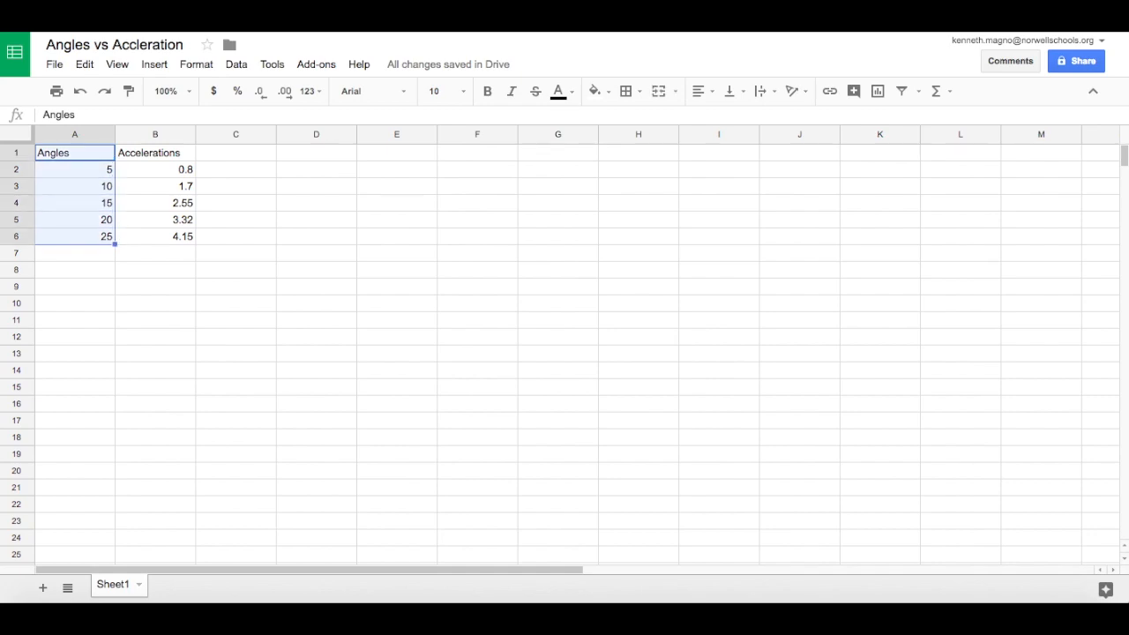
key("shift+Right")
key("shift+Right")
key("shift+Left")
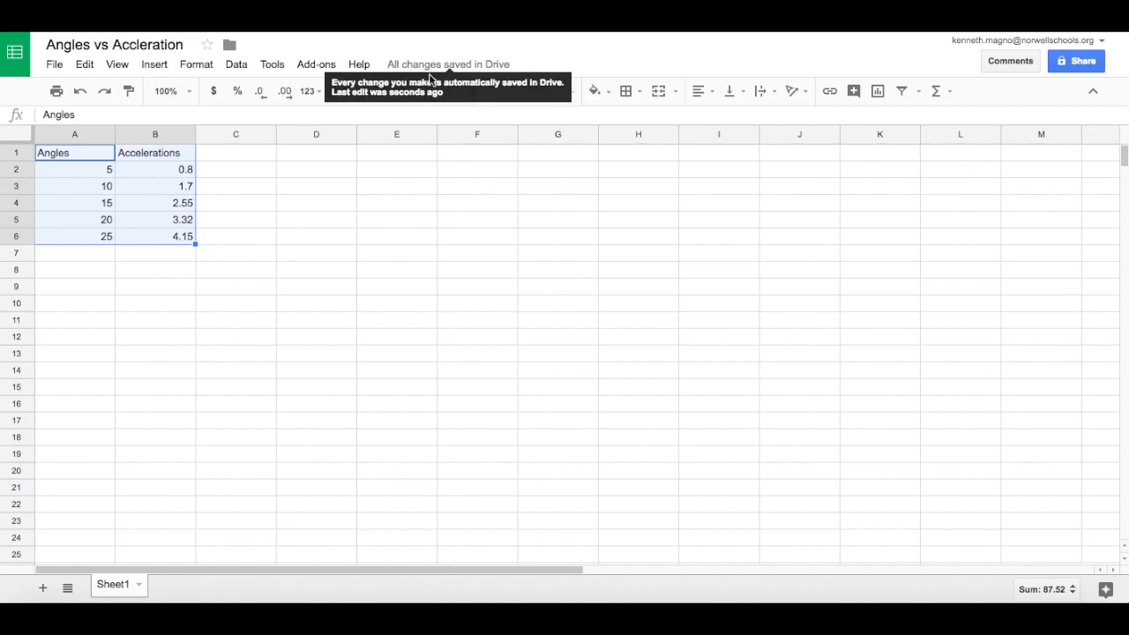
left_click(463, 92)
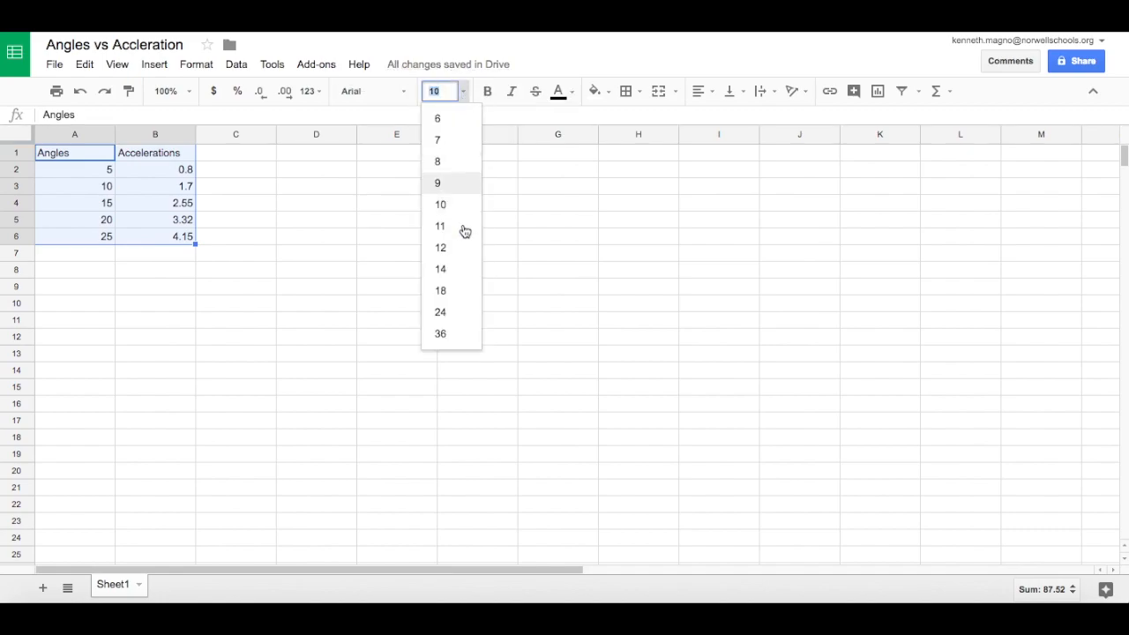
left_click(456, 310)
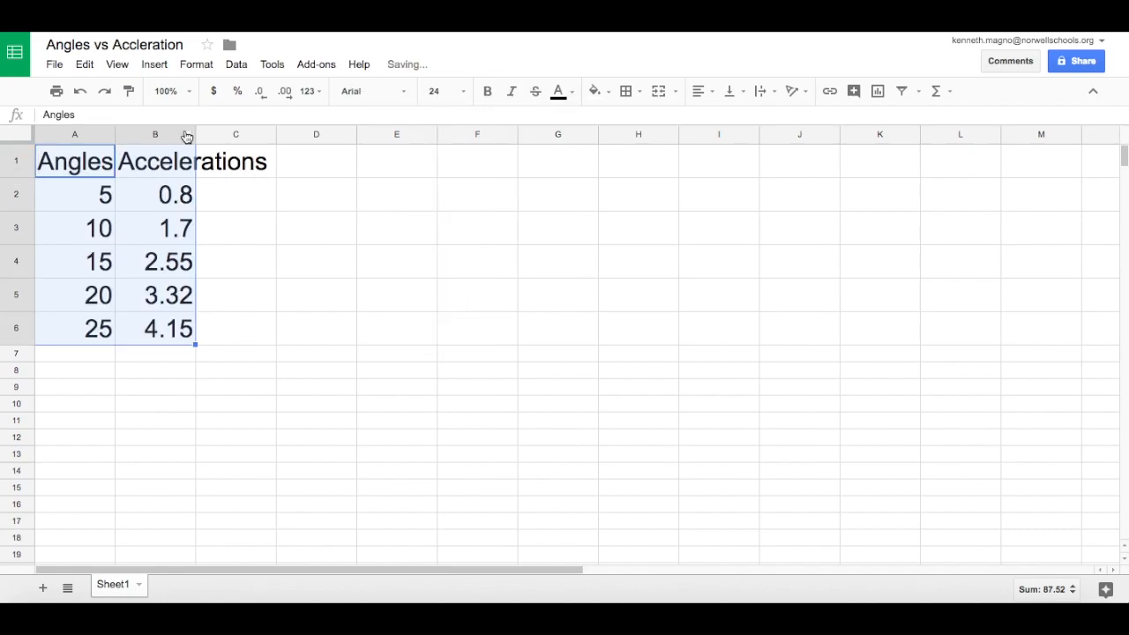
left_click_drag(196, 134, 276, 138)
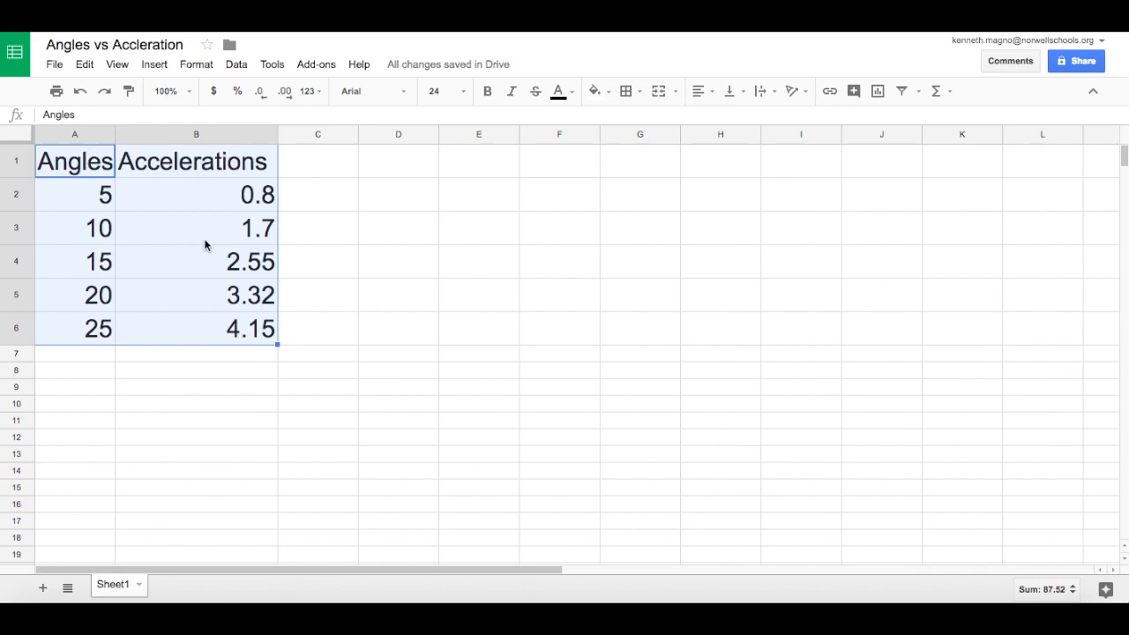
Insert a chart from columns A and B and change its type to a scatter chart.
left_click(82, 137)
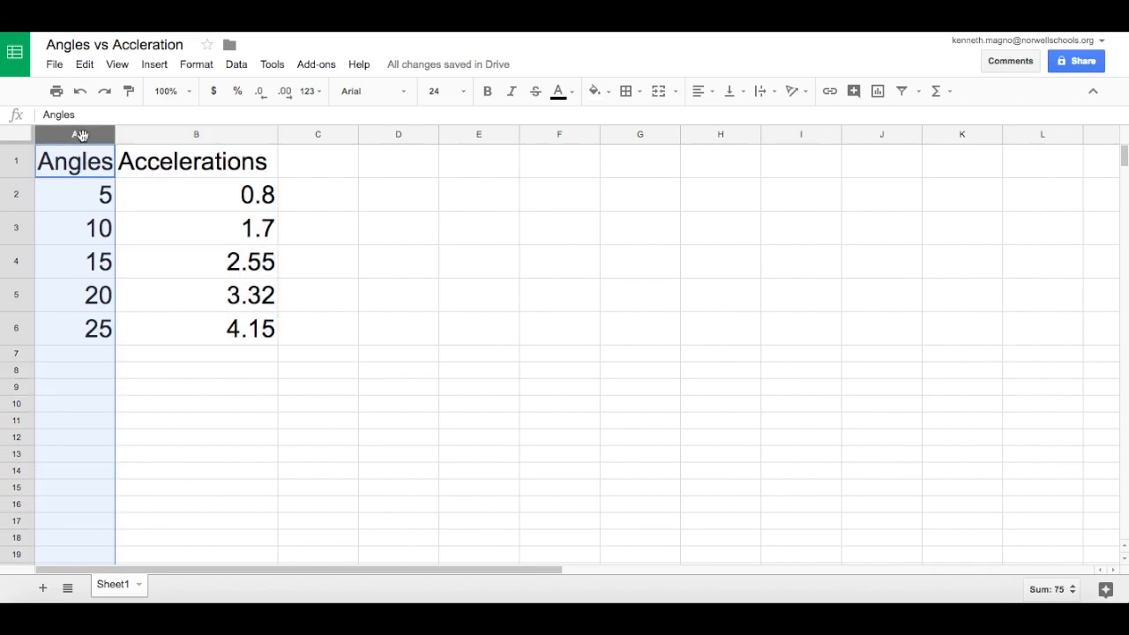
left_click(172, 137, "shift")
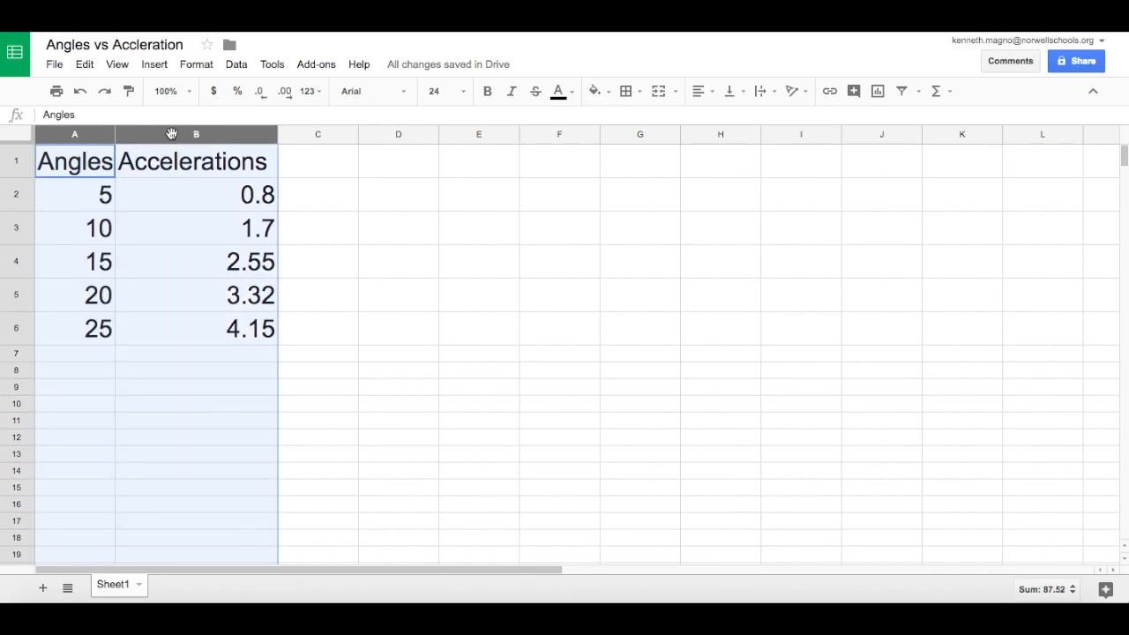
left_click(879, 93)
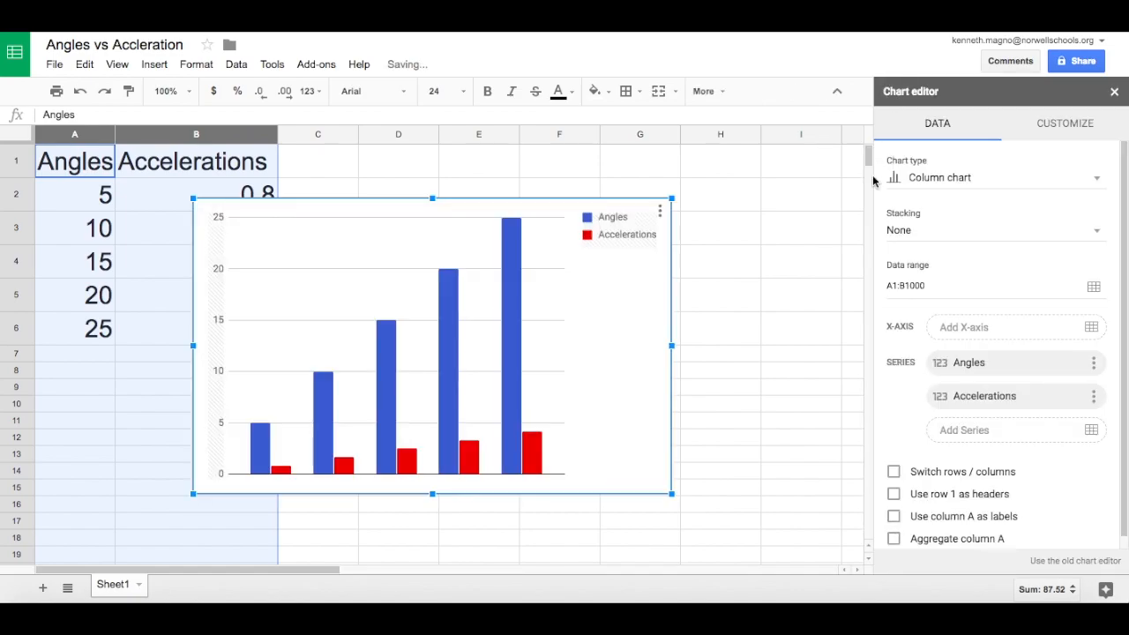
left_click(1091, 183)
scroll(1029, 419, "down", 3)
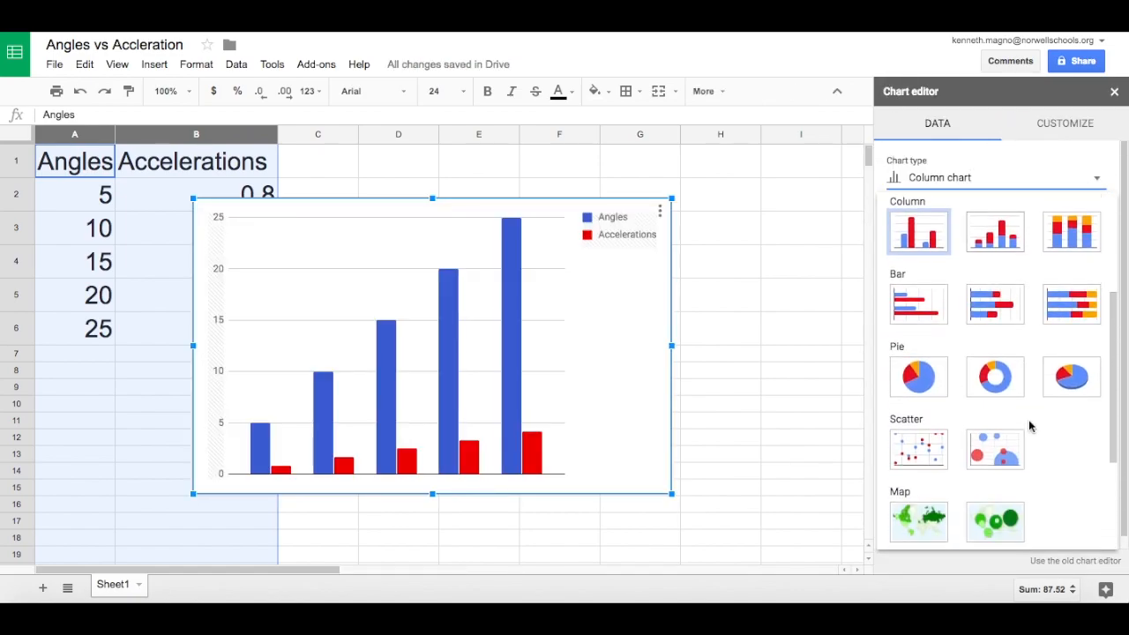
left_click(918, 439)
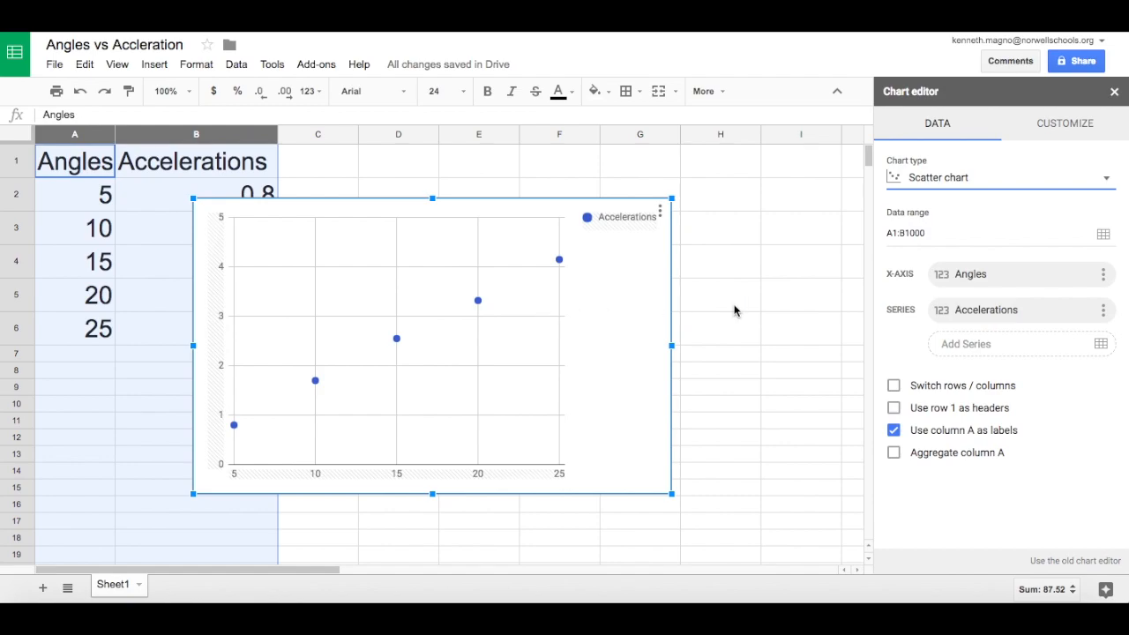
Set the chart title to "Variation of Acceleration with Change in Angle".
left_click(1080, 127)
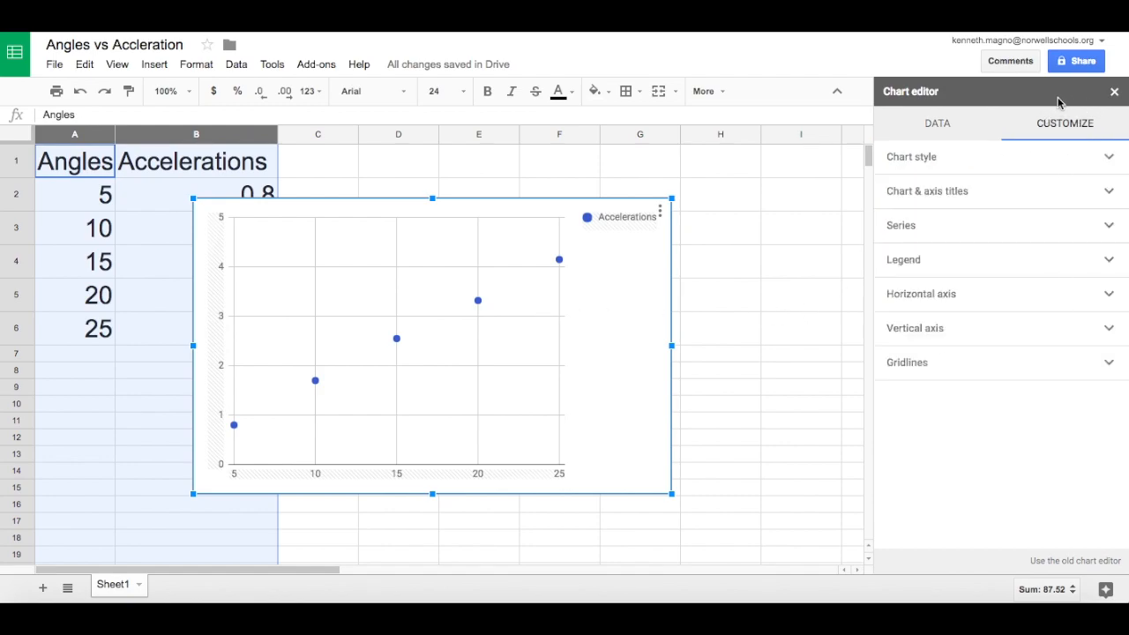
left_click(1111, 168)
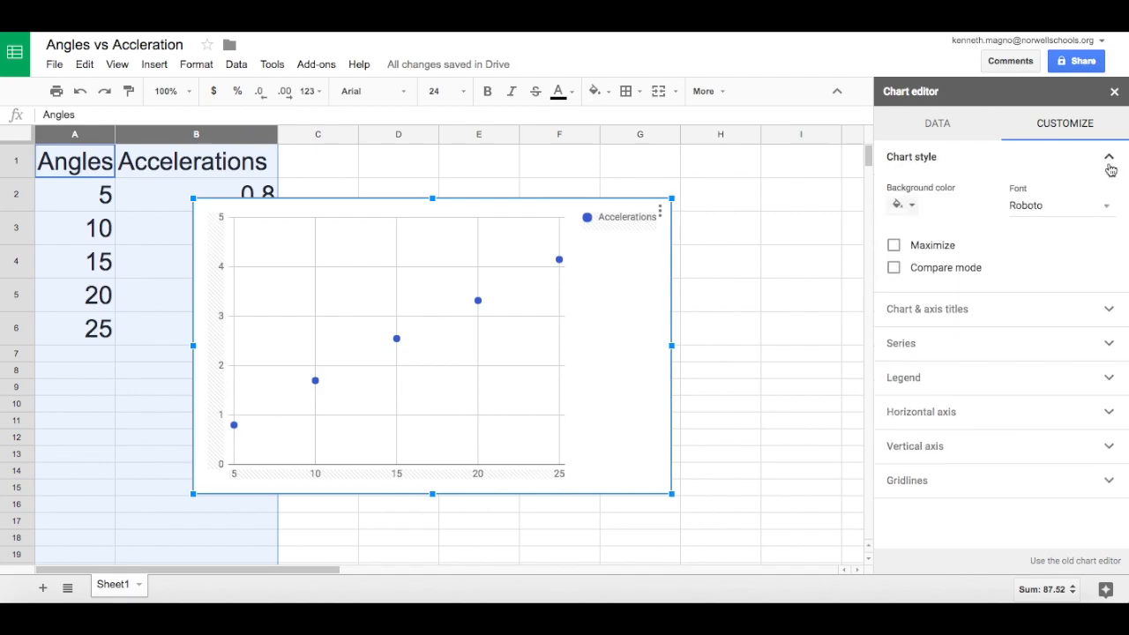
left_click(1094, 310)
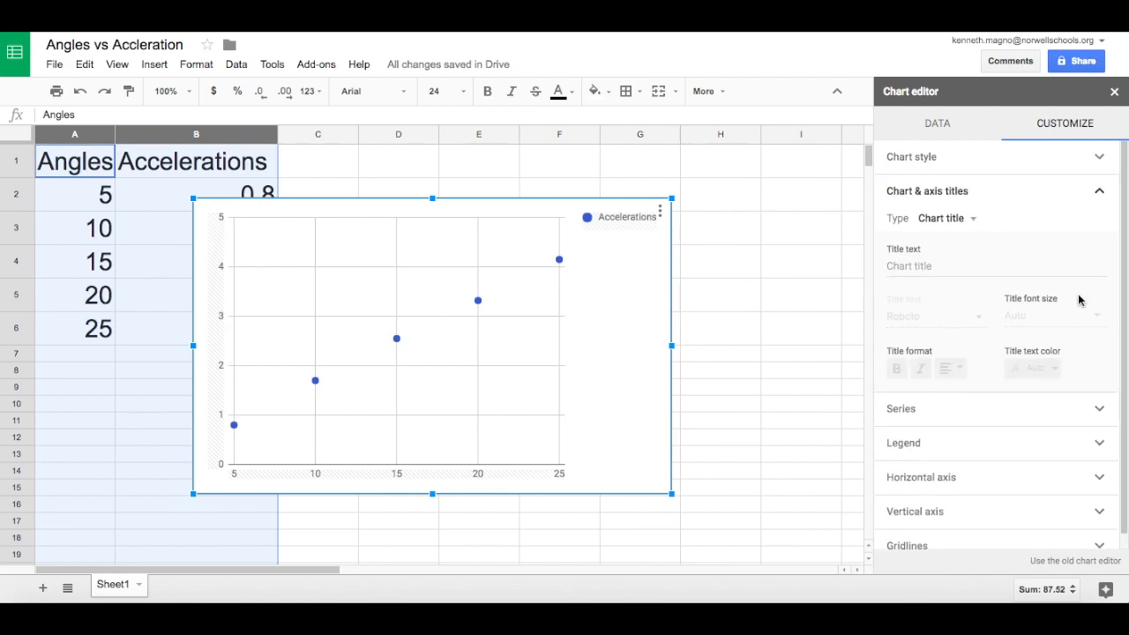
left_click(937, 265)
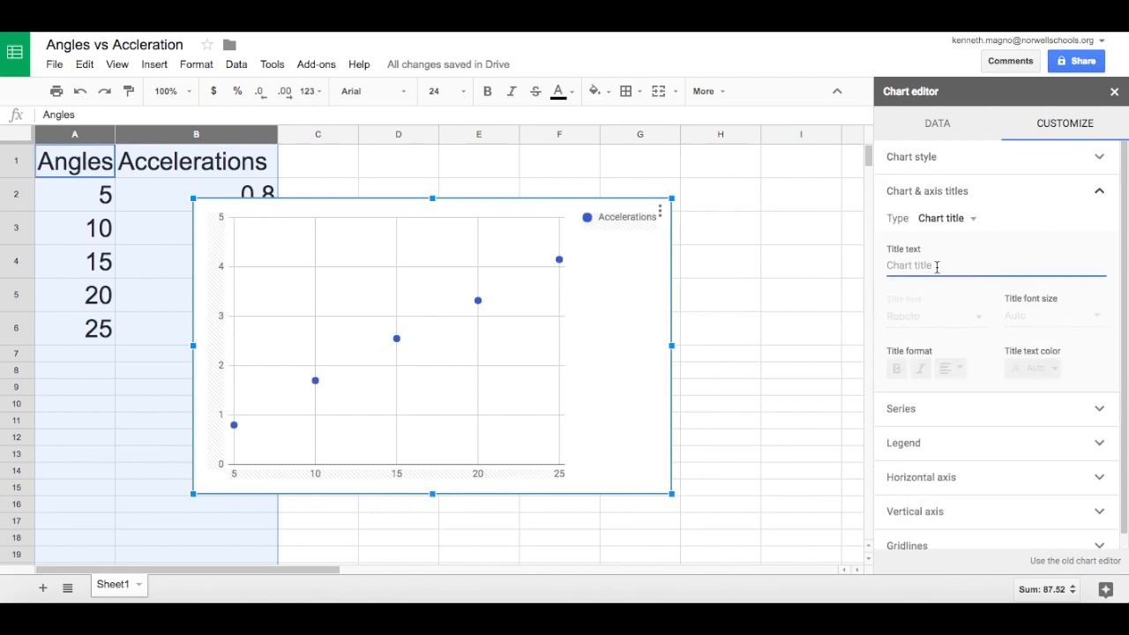
type("Angle")
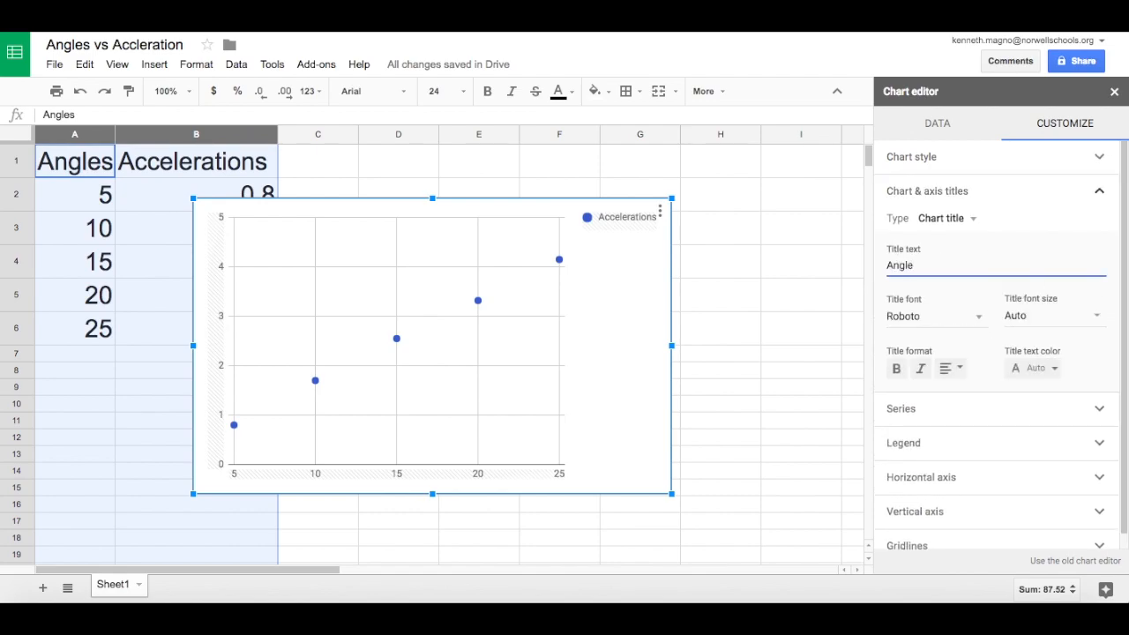
key("BackSpace")
key("BackSpace")
key("BackSpace")
key("BackSpace")
key("BackSpace")
type("Variation of")
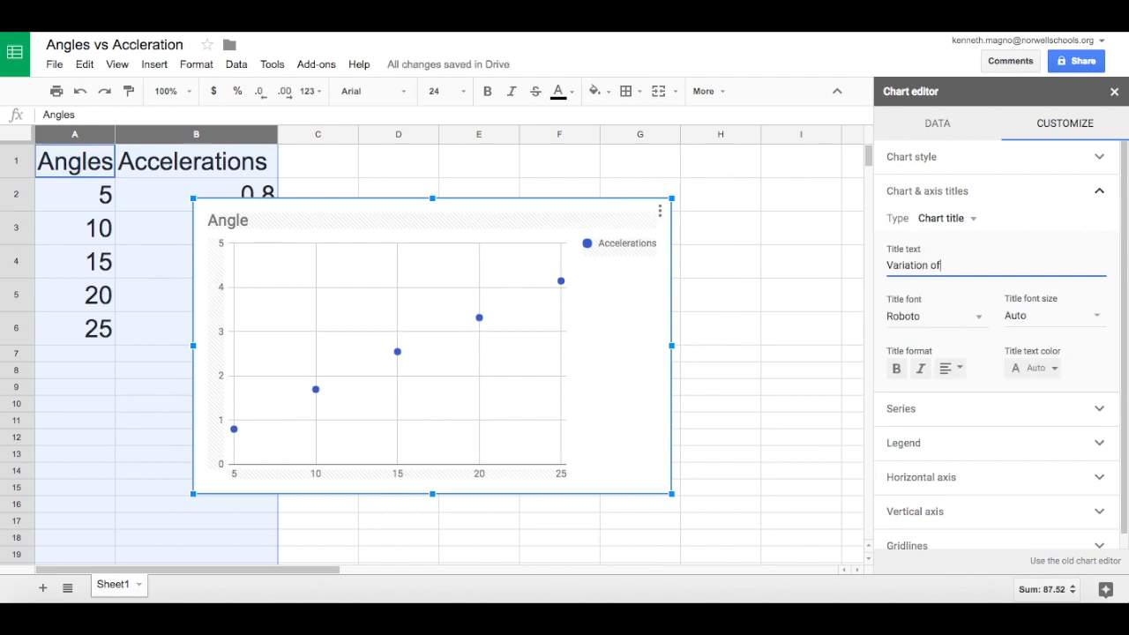
type(" Acceleration w")
type("ith nguso")
key("BackSpace")
key("BackSpace")
key("BackSpace")
key("BackSpace")
key("BackSpace")
type("chang")
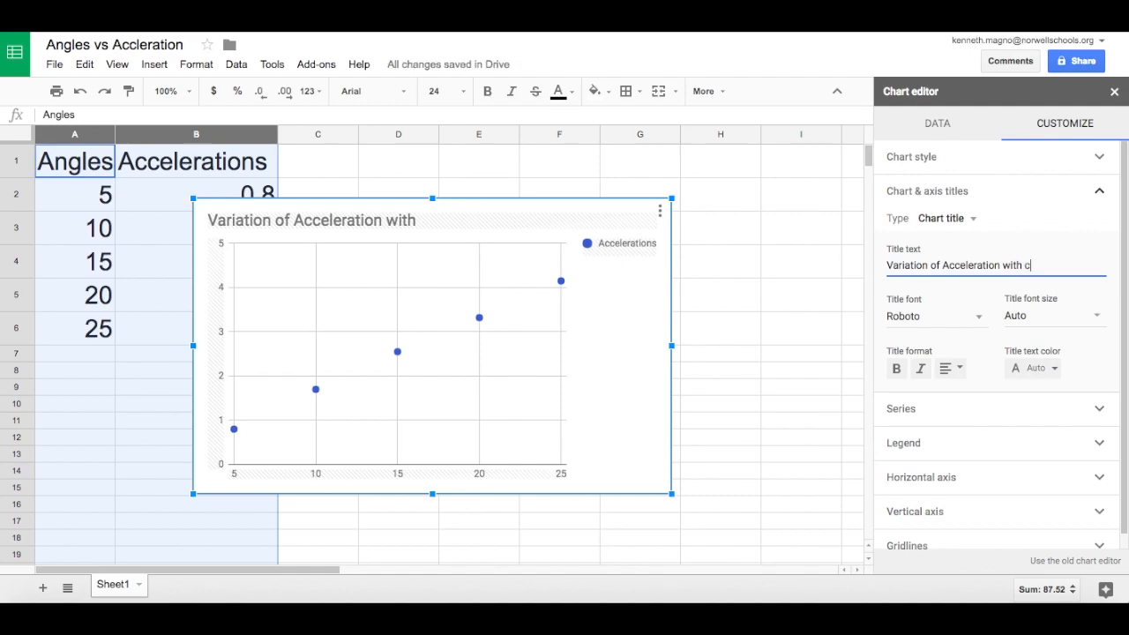
key("BackSpace")
key("BackSpace")
key("BackSpace")
key("BackSpace")
key("BackSpace")
type("Change in Angle")
Enter the author's name as the chart subtitle.
left_click(968, 222)
left_click(970, 240)
left_click(1026, 258)
type("Mr. Magno")
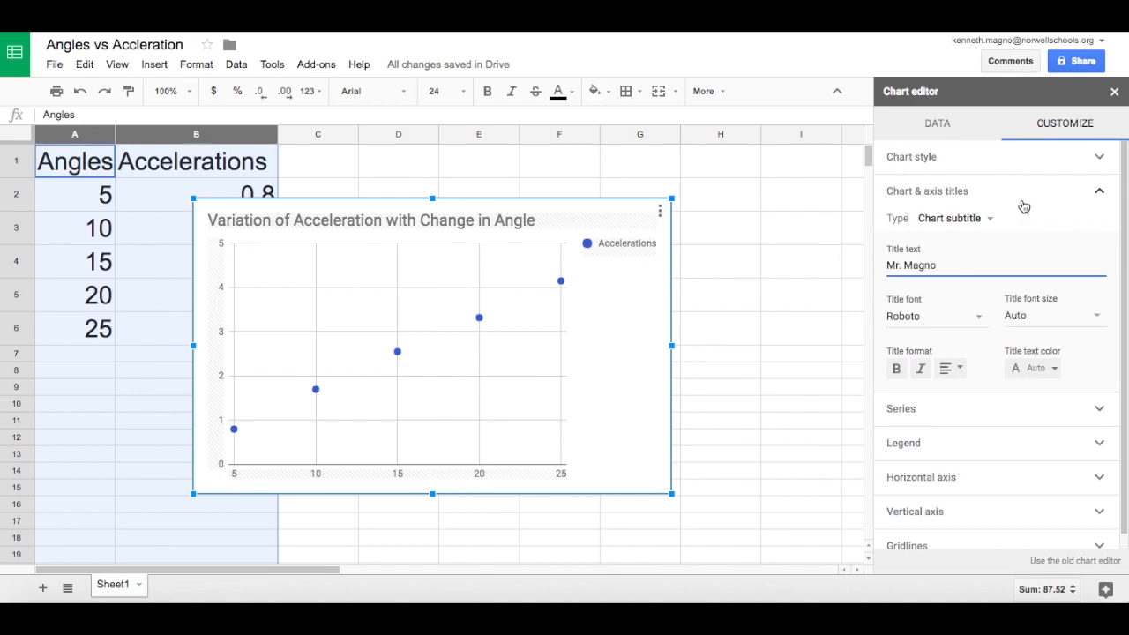
Set the horizontal axis title to "Angle in Degrees".
left_click(970, 218)
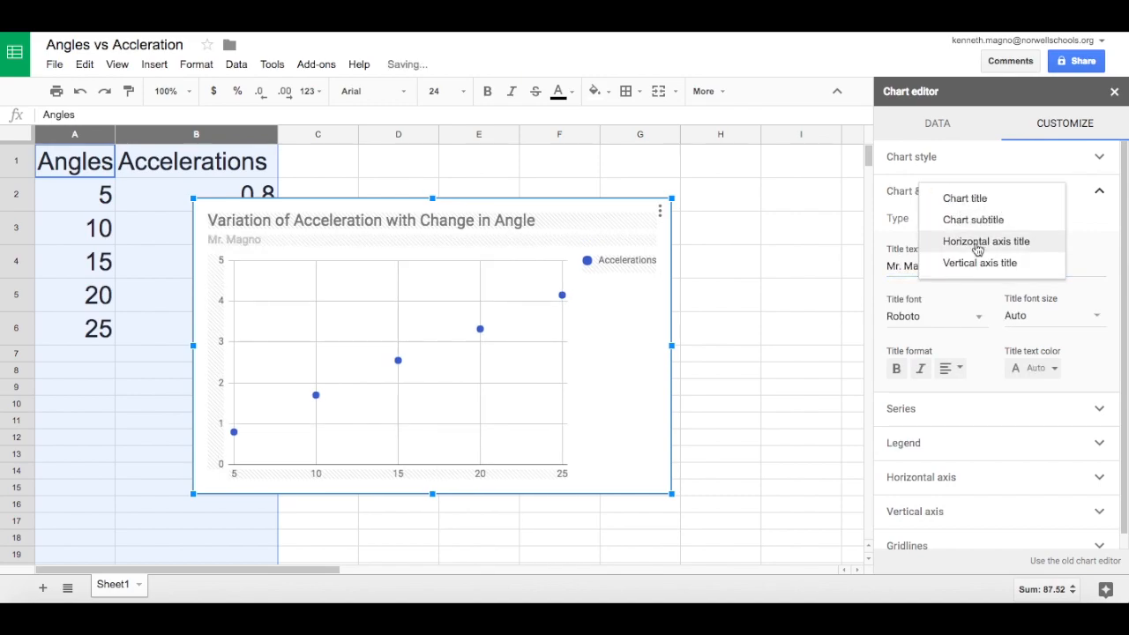
left_click(974, 248)
left_click(971, 265)
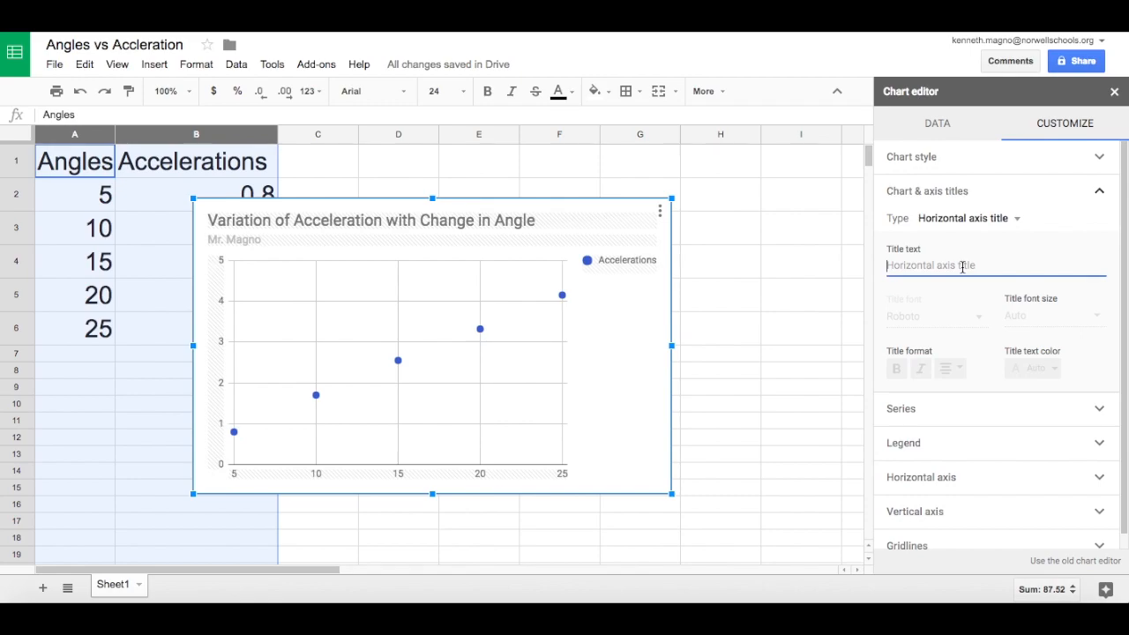
type("Angle in ")
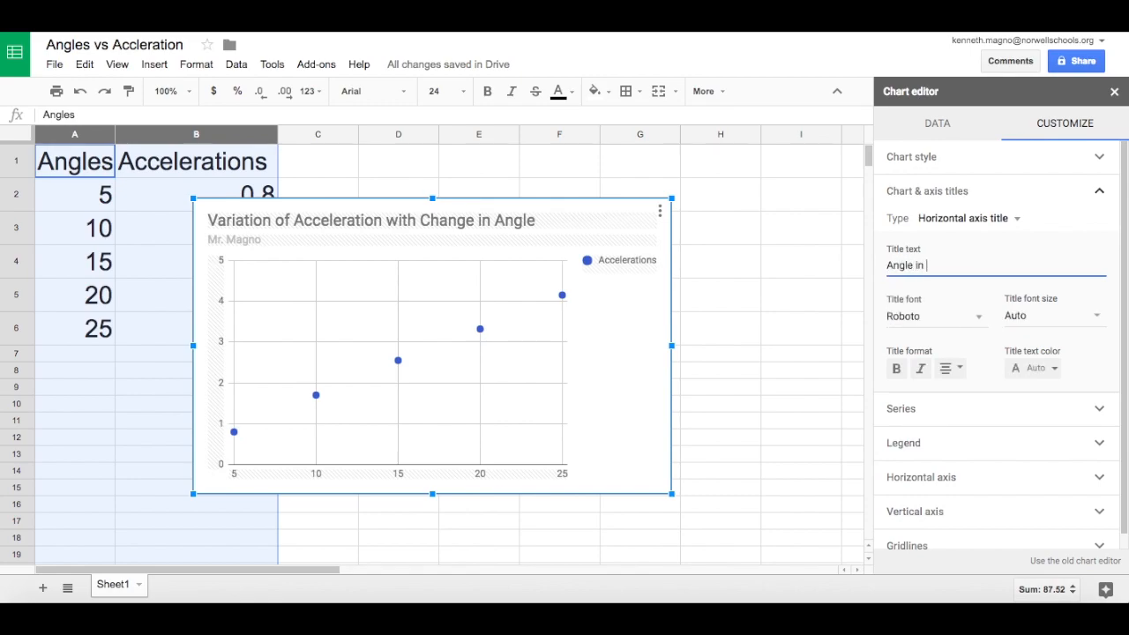
type("Degrees")
Set the vertical axis title to "Acceleration in m/s^2".
left_click(994, 225)
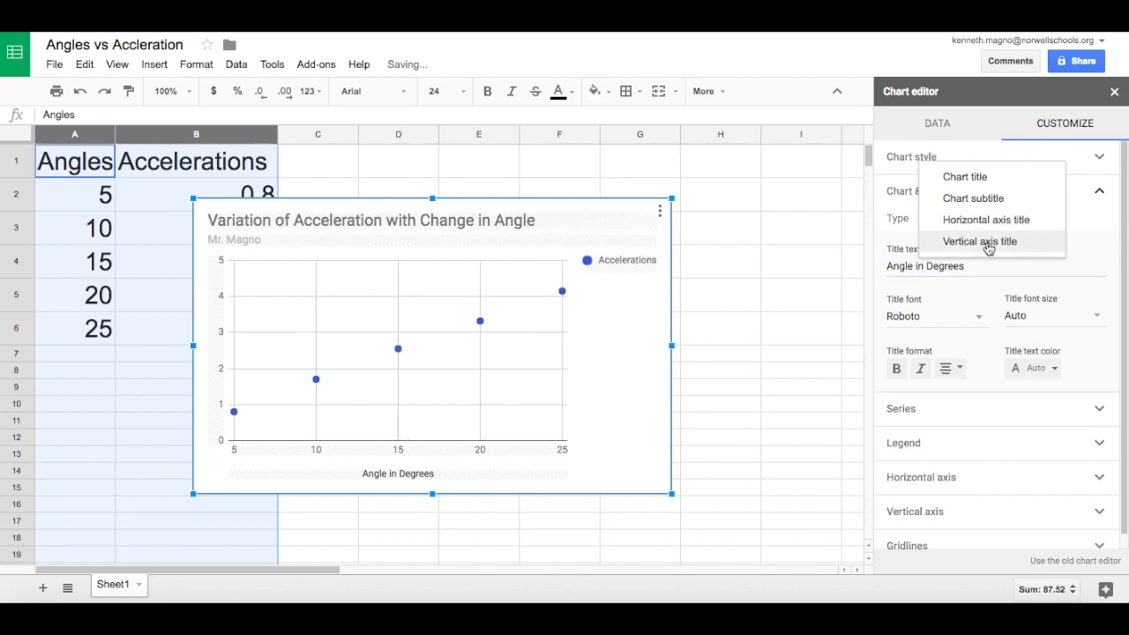
left_click(988, 242)
left_click(959, 263)
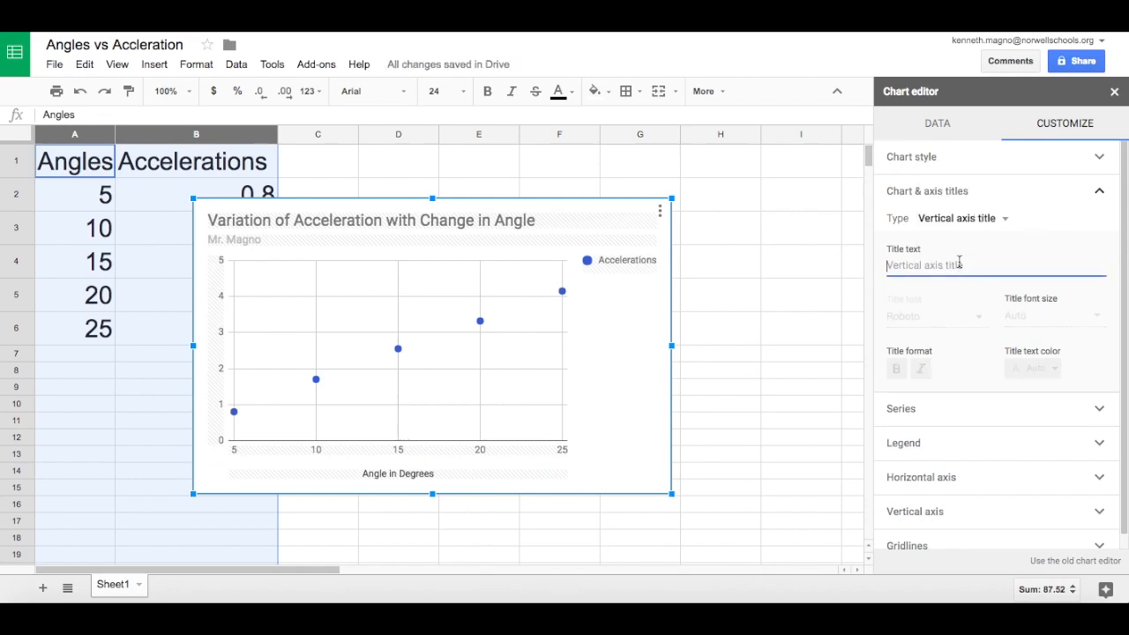
type("A")
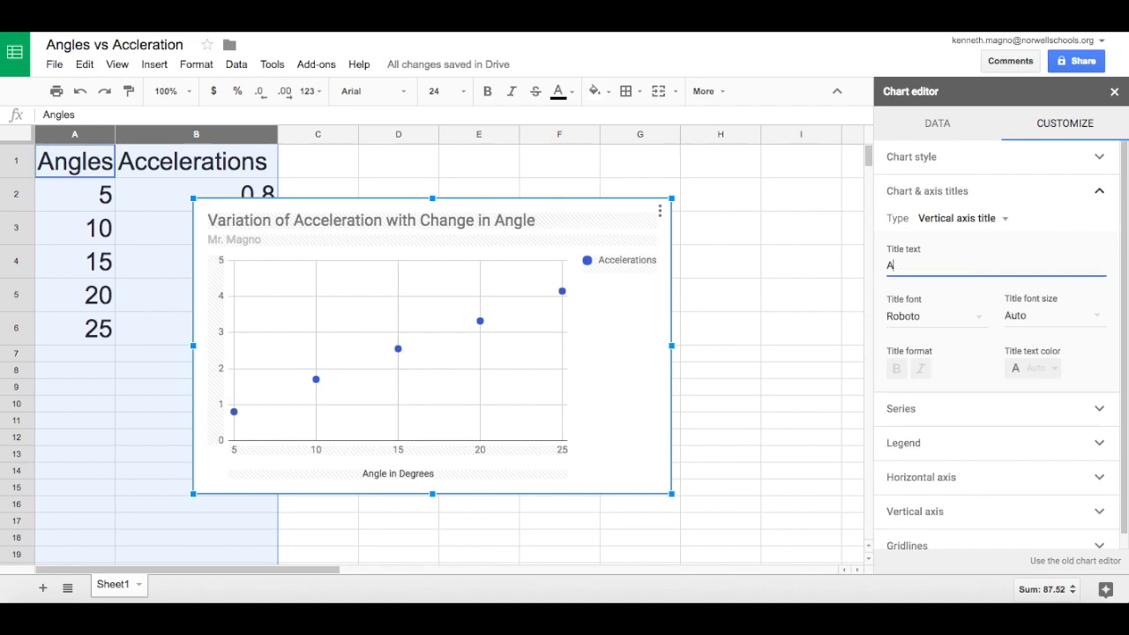
type("cceleration in")
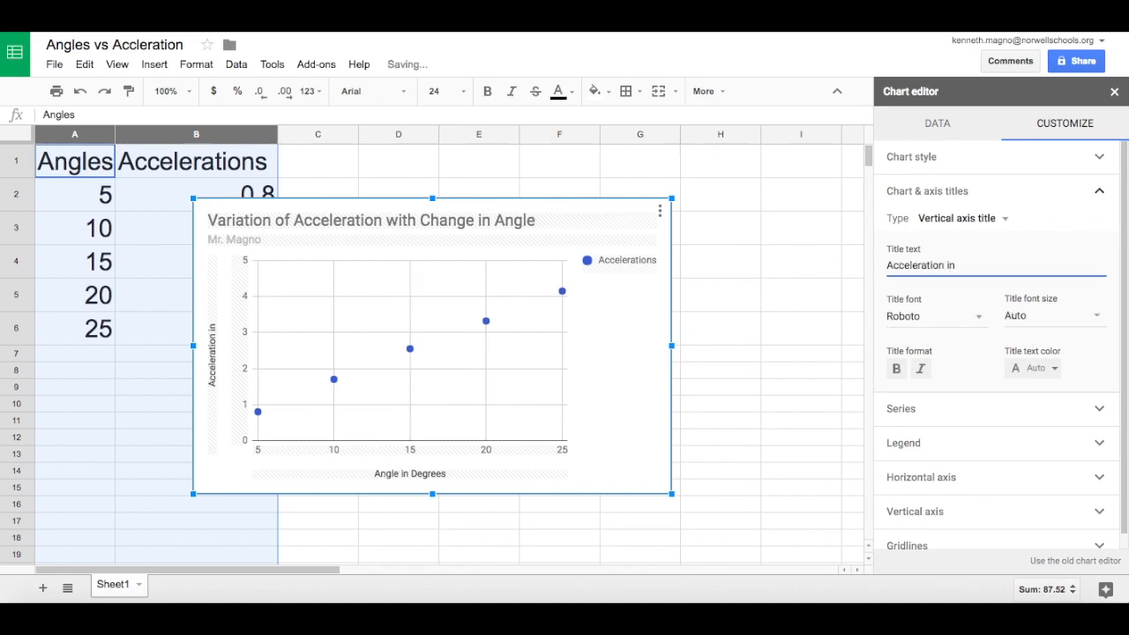
type(" m/s^2")
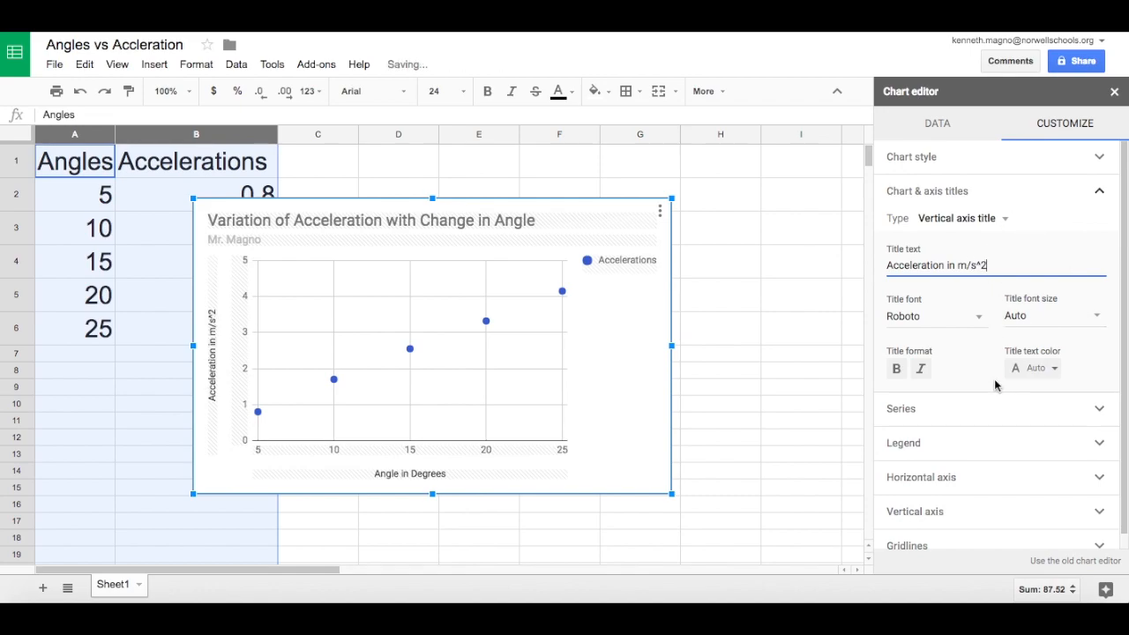
Set the point size of the Accelerations series to 2px.
left_click(996, 413)
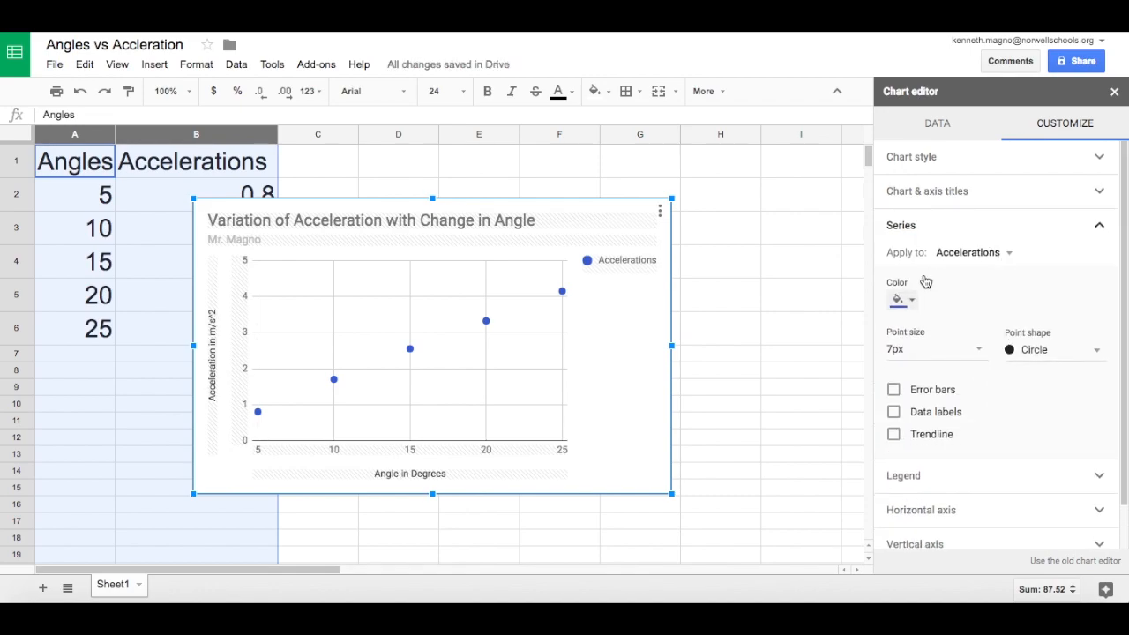
left_click(977, 353)
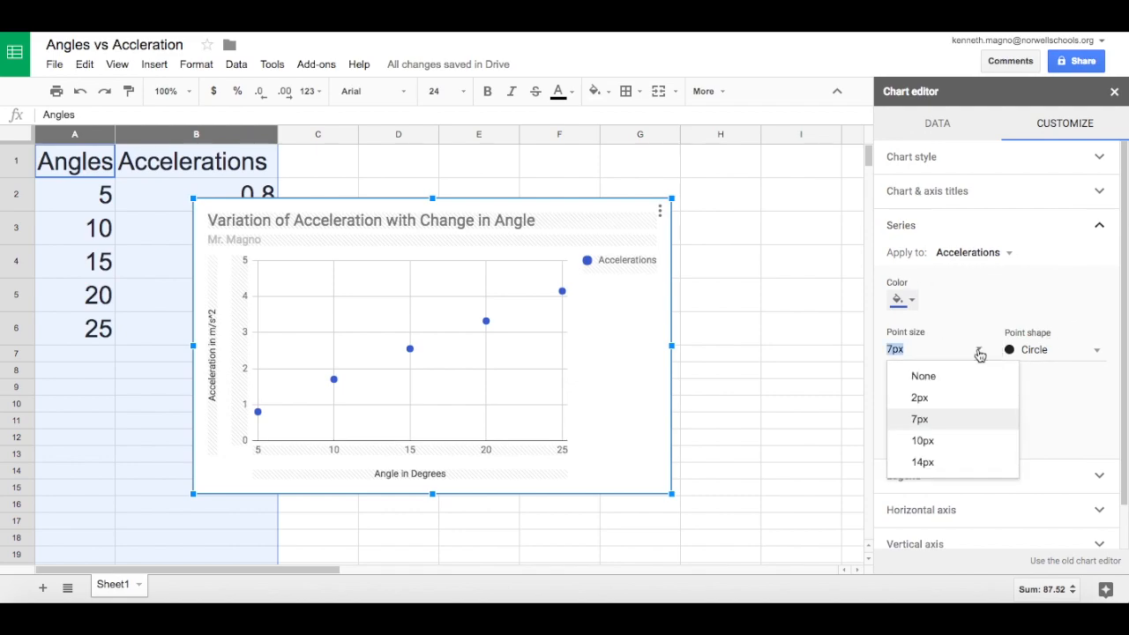
left_click(950, 401)
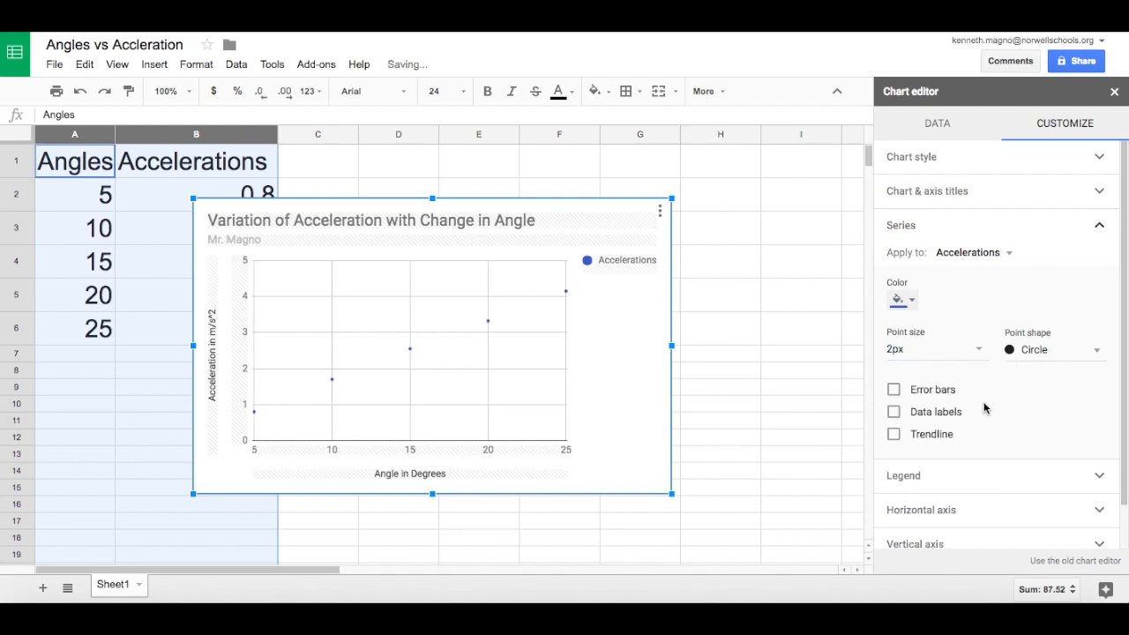
Add constant error bars with a value of 0.01 and a linear trendline to the Accelerations series.
left_click(895, 392)
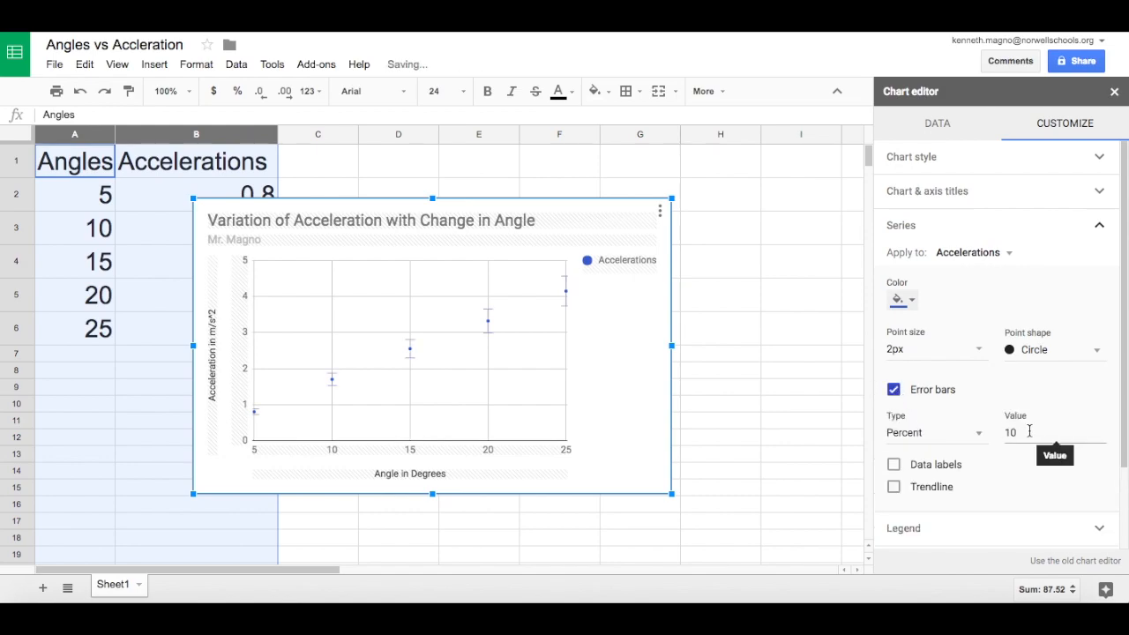
left_click(966, 434)
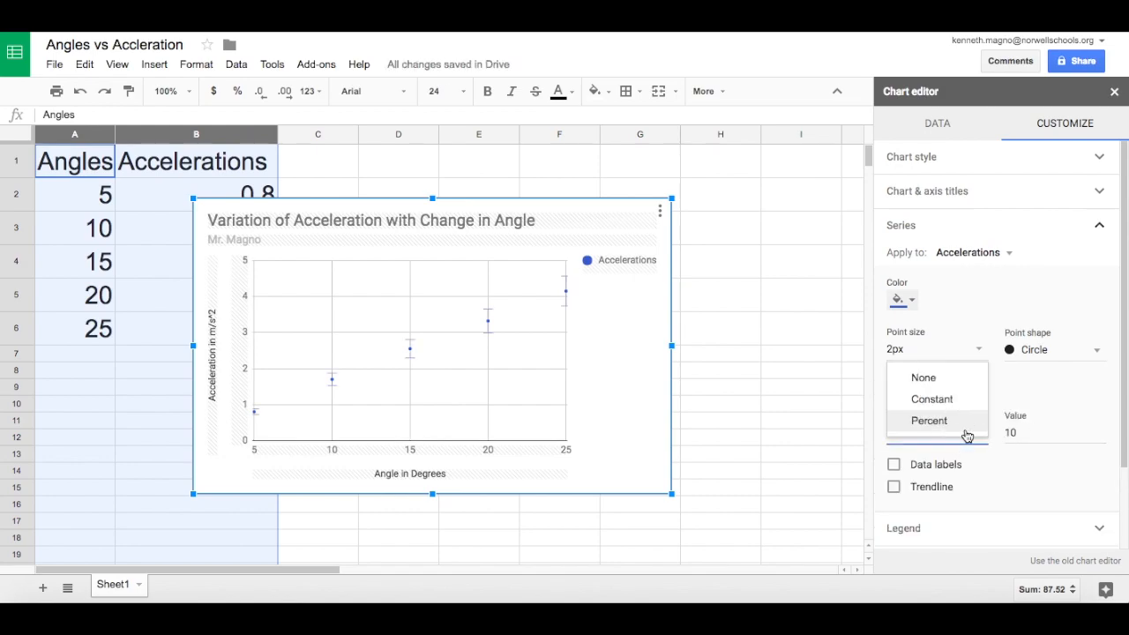
left_click(961, 406)
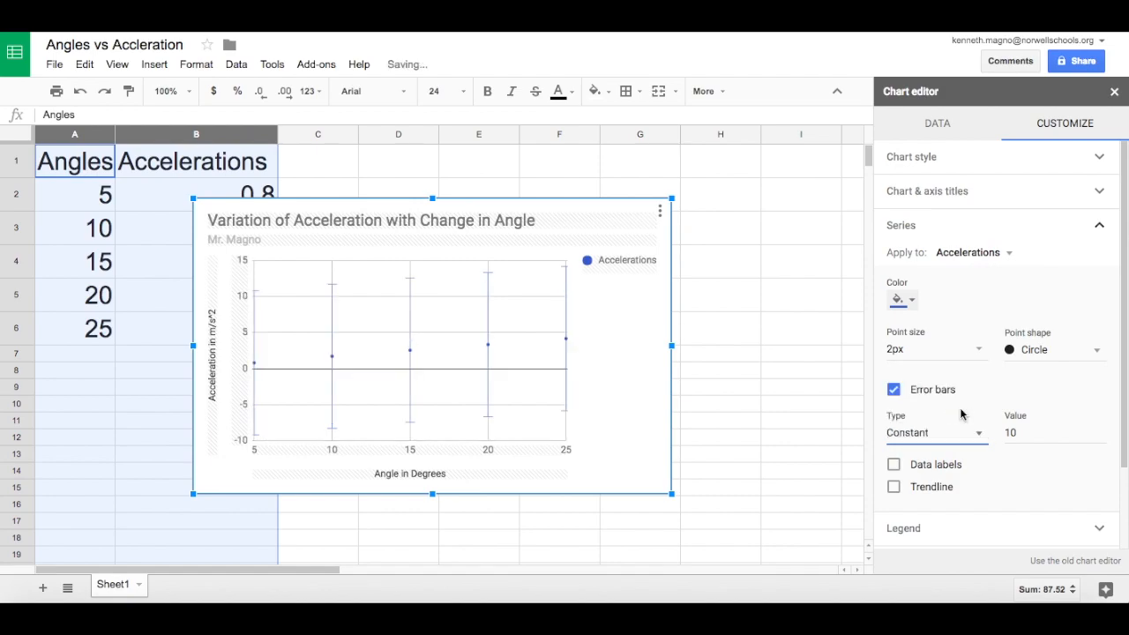
left_click(1032, 433)
key("BackSpace")
key("BackSpace")
type(".01")
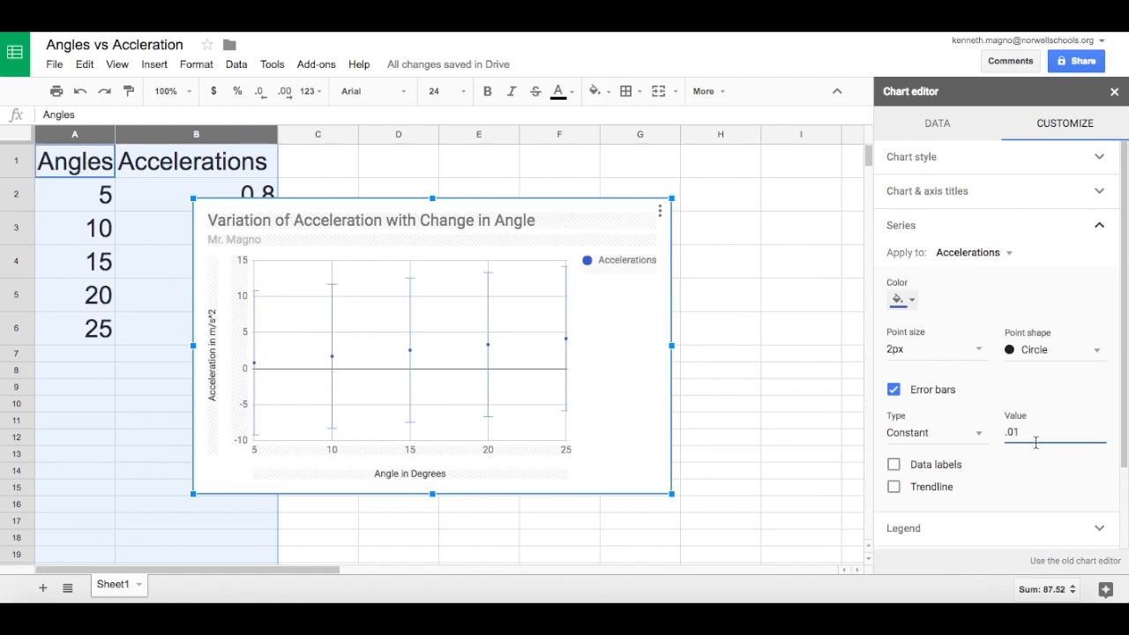
left_click(1040, 479)
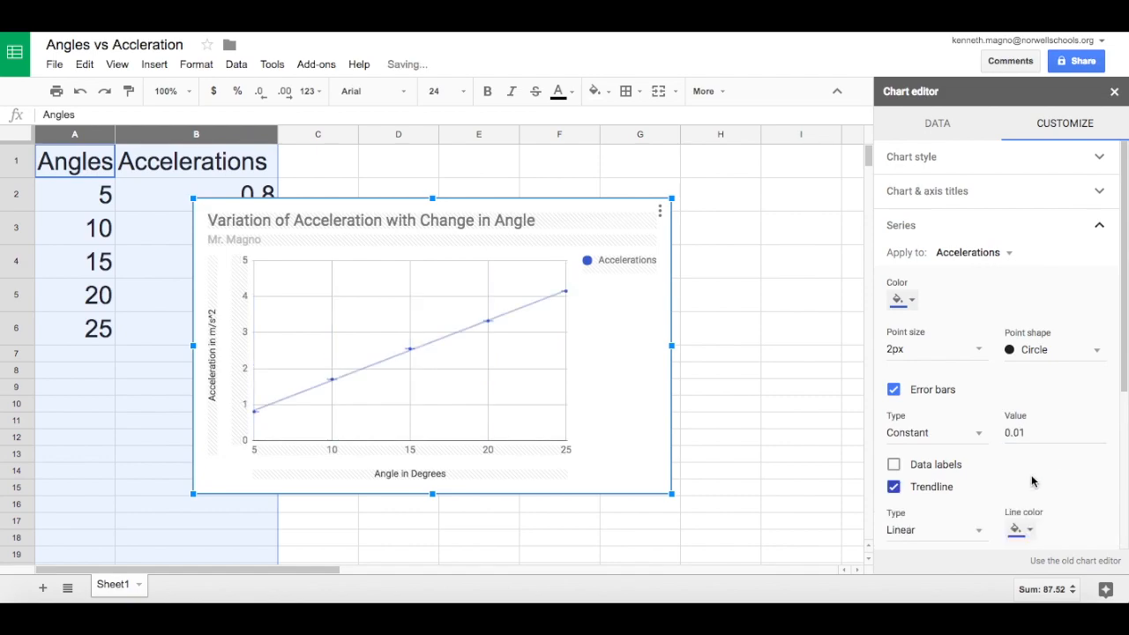
left_click(920, 465)
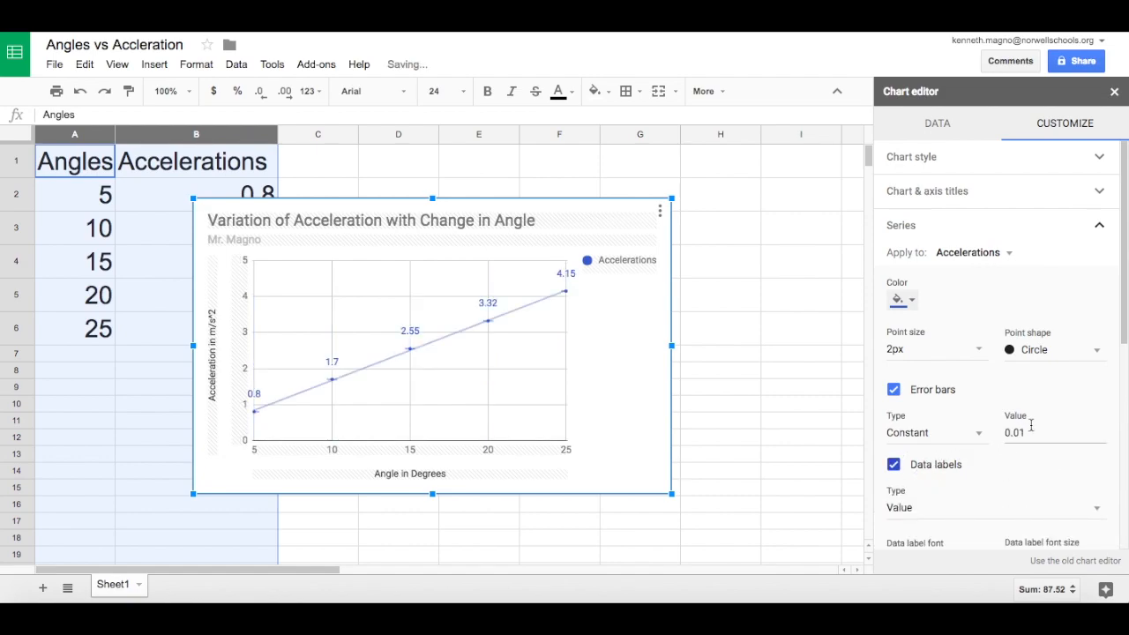
scroll(965, 486, "down", 1)
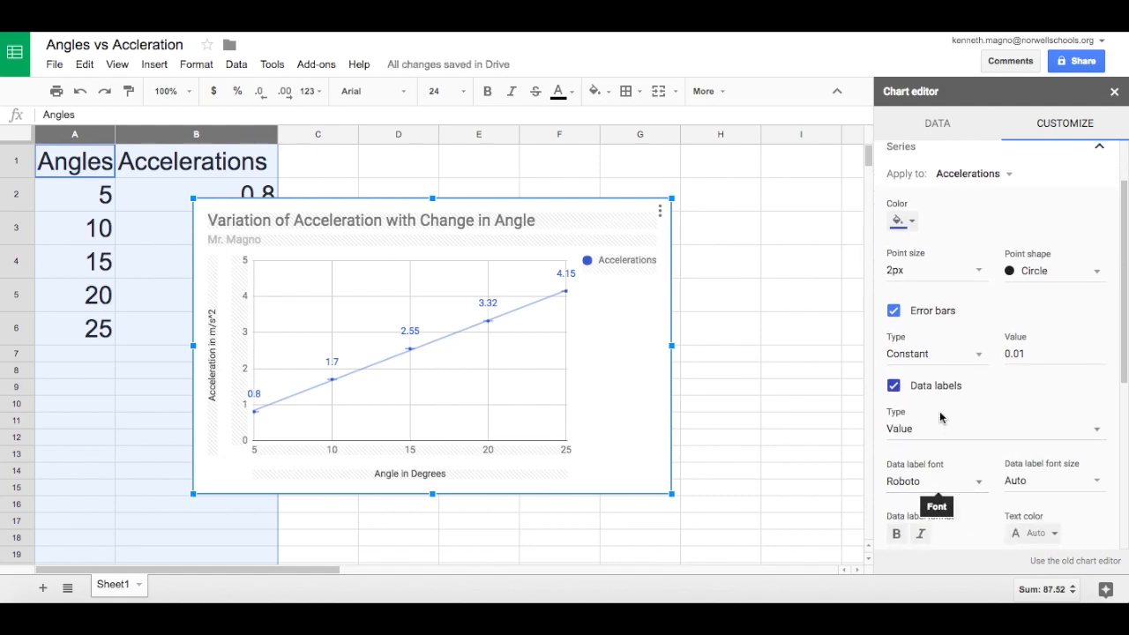
left_click(894, 387)
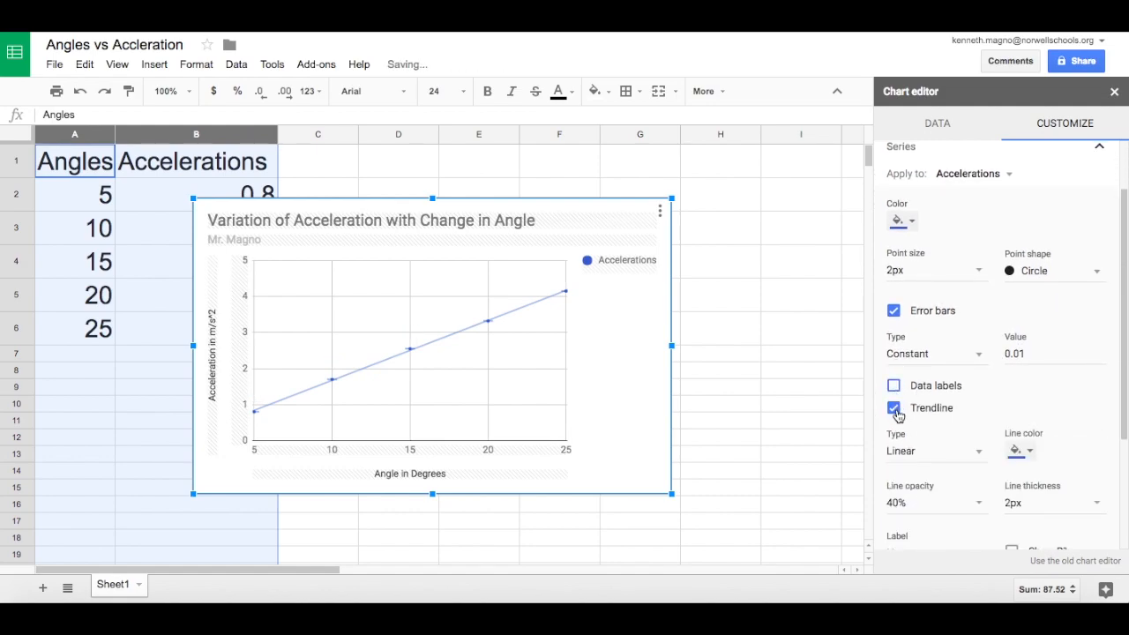
Label the trendline with its equation and show its R² value.
scroll(953, 418, "down", 1)
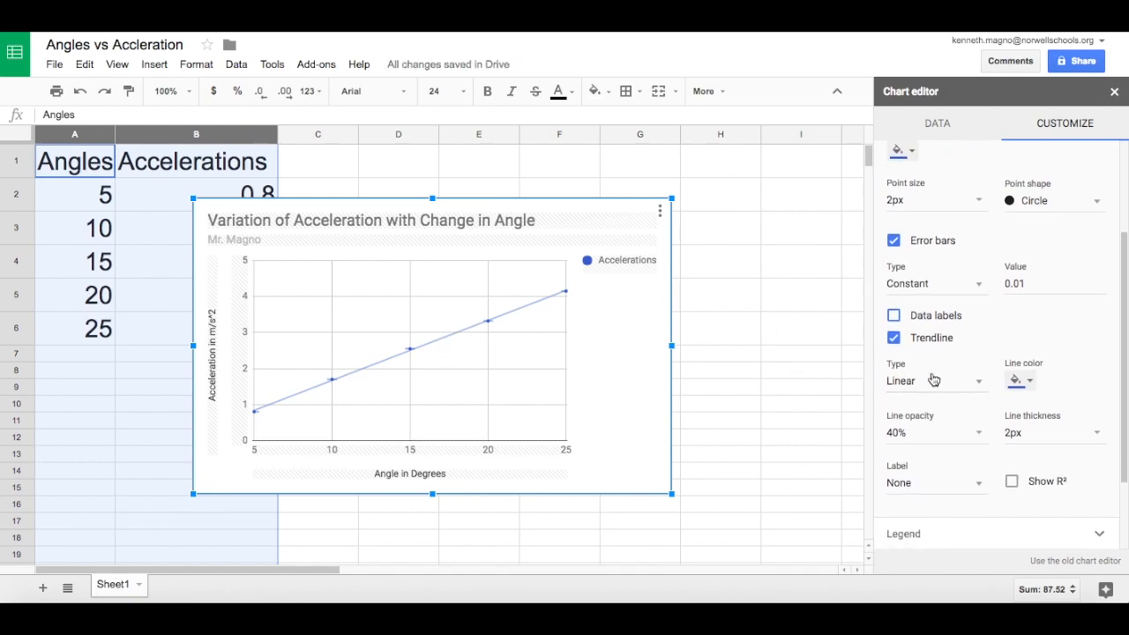
scroll(952, 425, "down", 1)
scroll(951, 425, "down", 1)
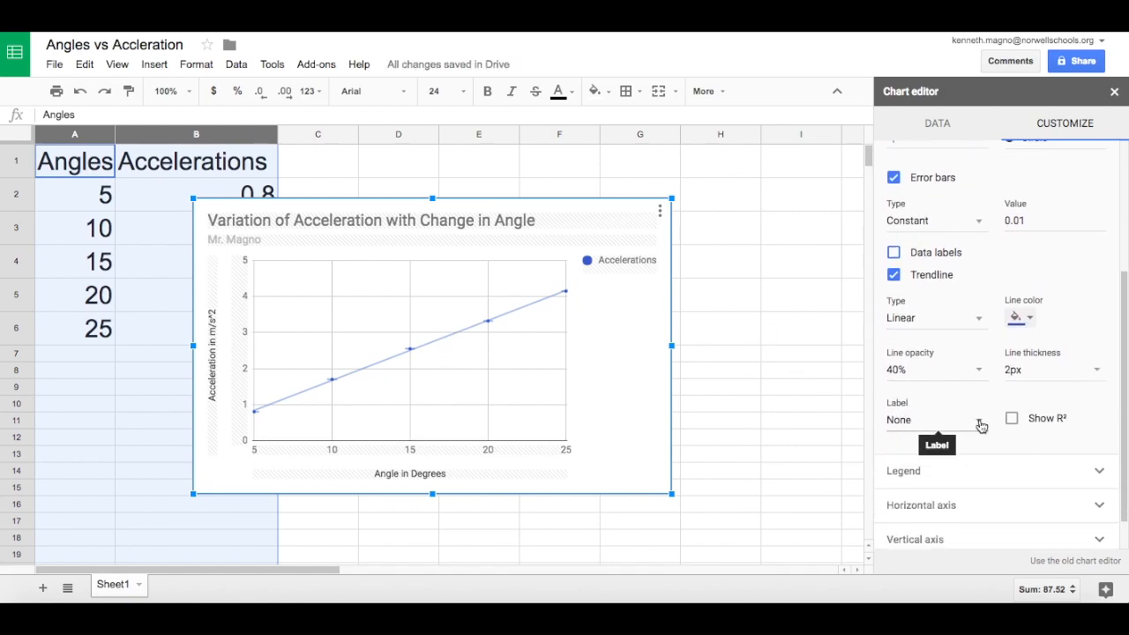
left_click(979, 422)
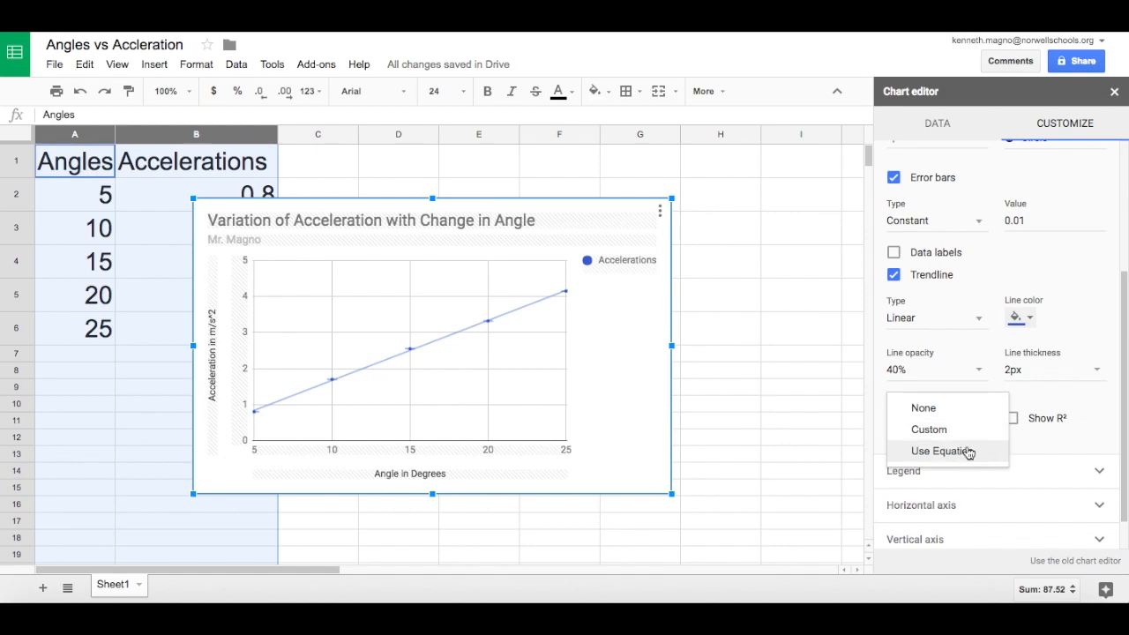
left_click(968, 453)
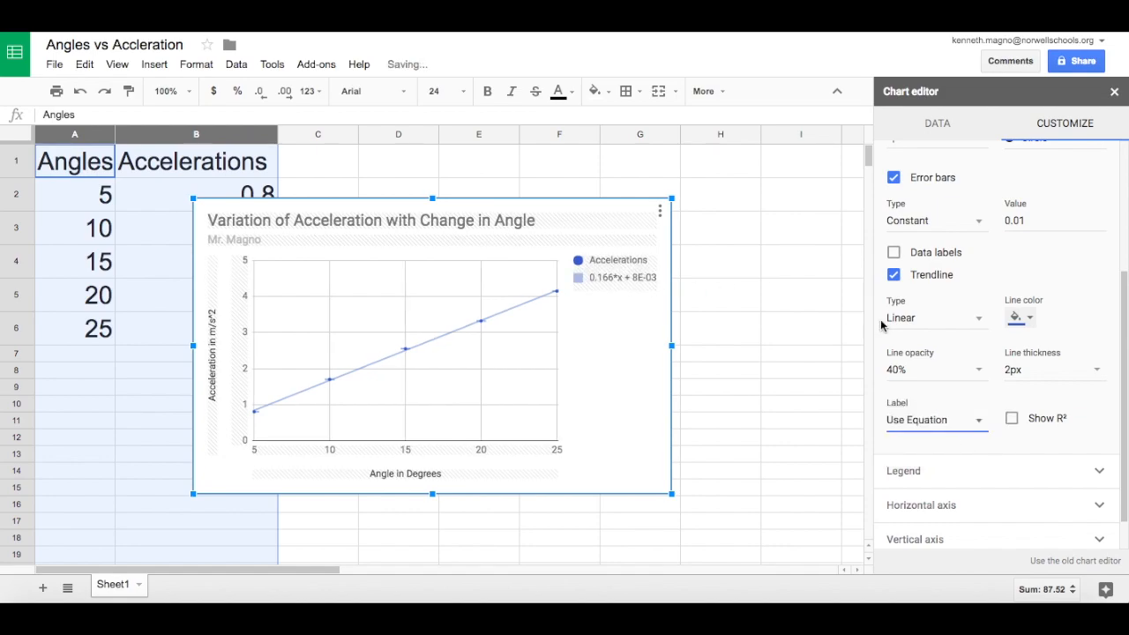
left_click(1012, 418)
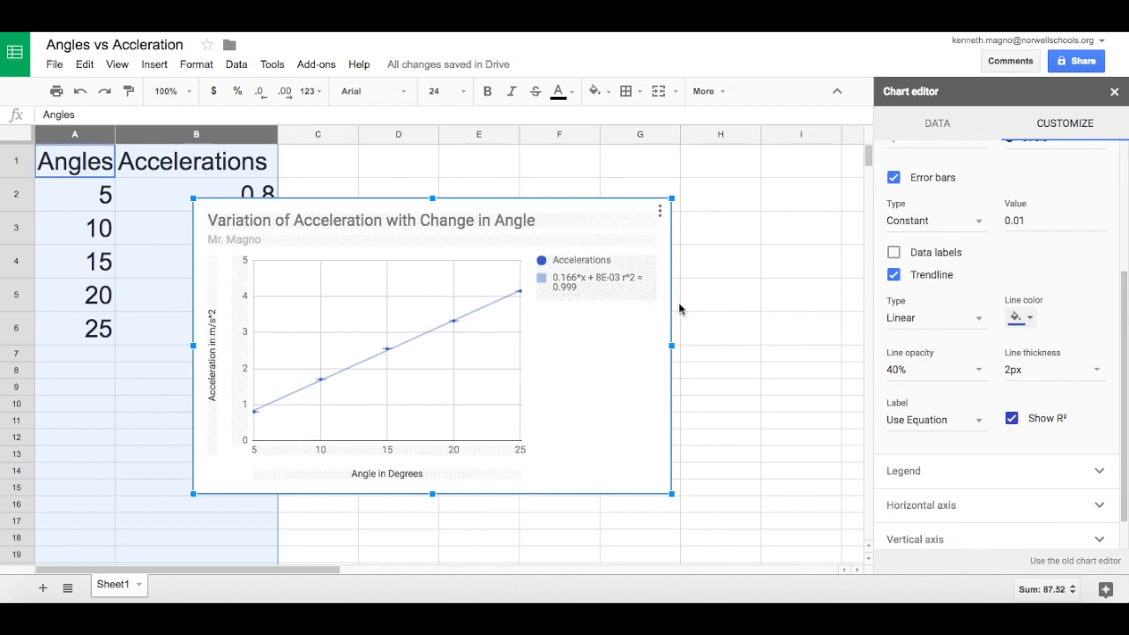
Change the trendline type of the Accelerations series to Polynomial.
left_click(979, 321)
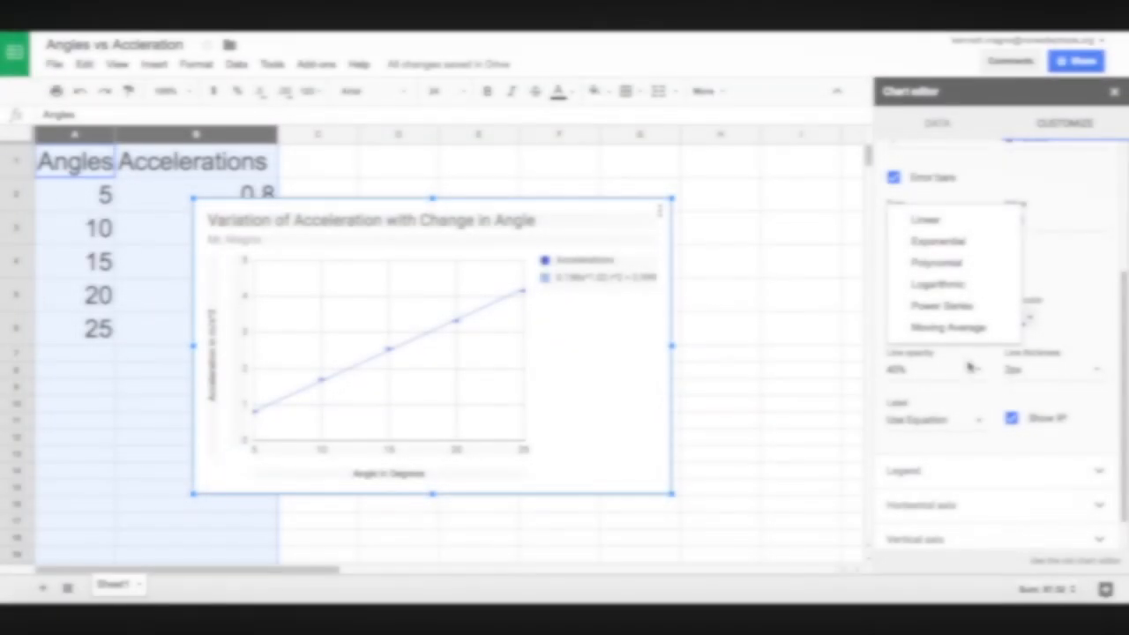
left_click(963, 262)
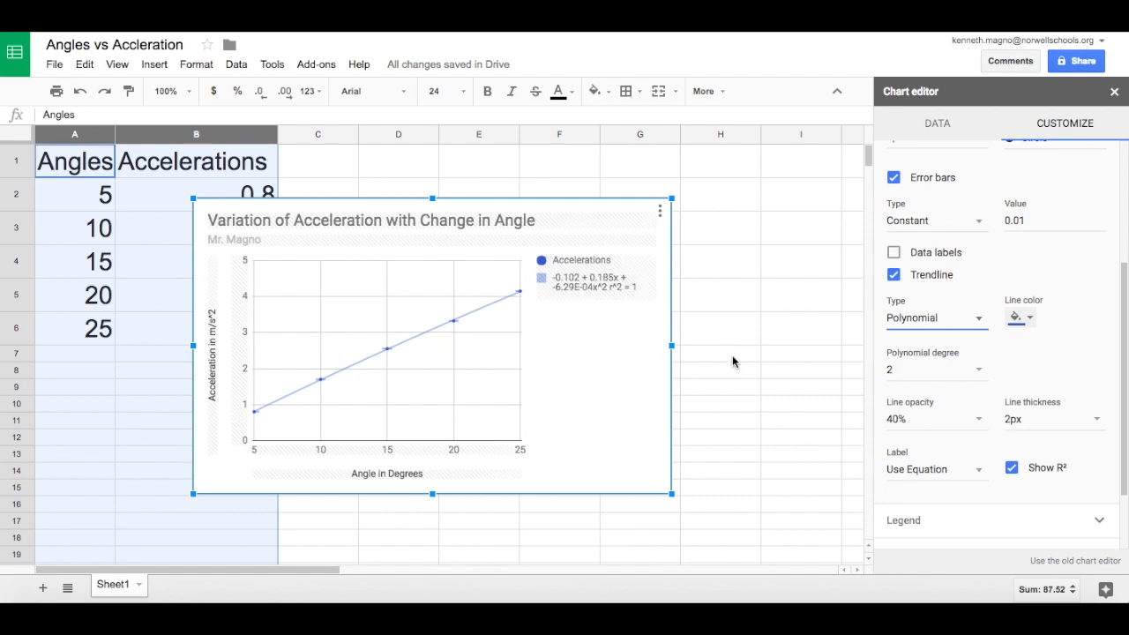
Place the chart legend at the Bottom position.
scroll(999, 480, "down", 1)
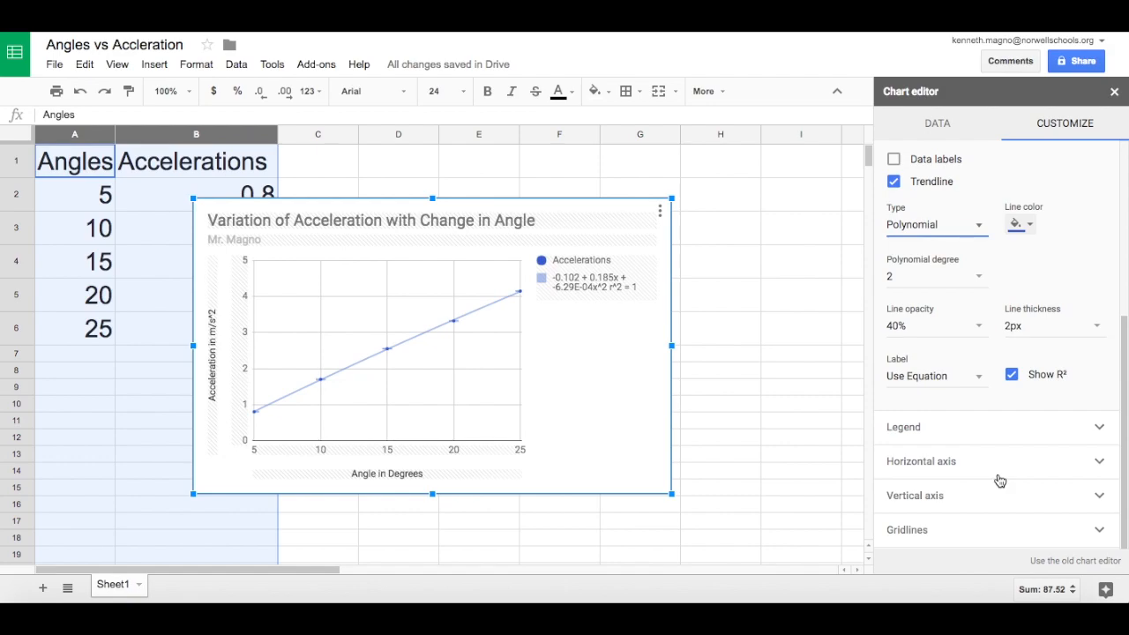
left_click(1000, 430)
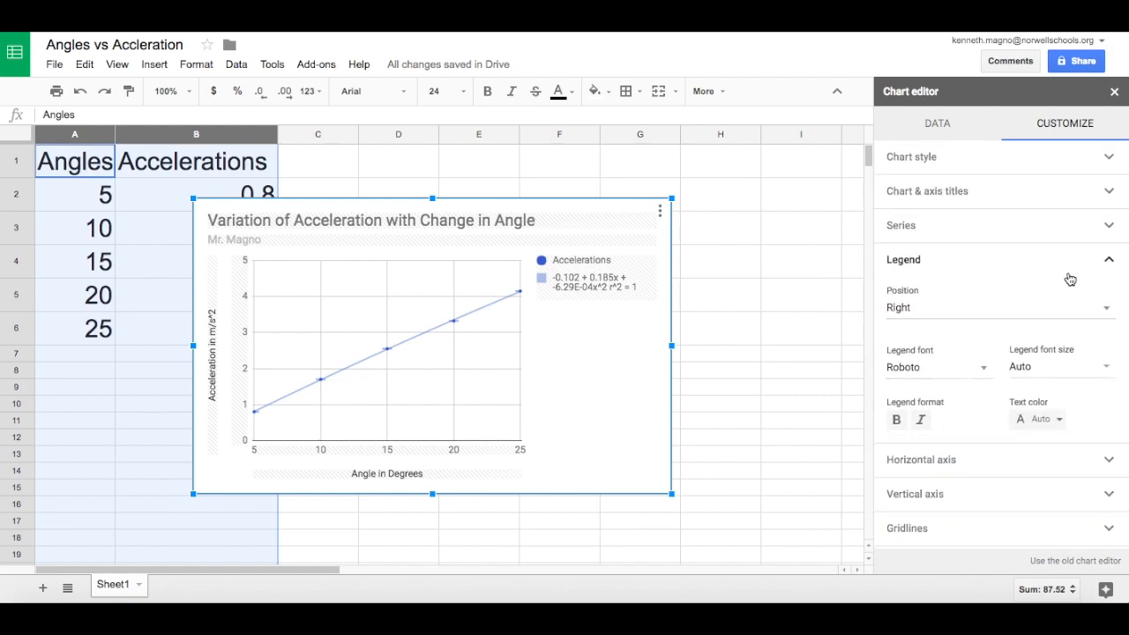
left_click(1102, 308)
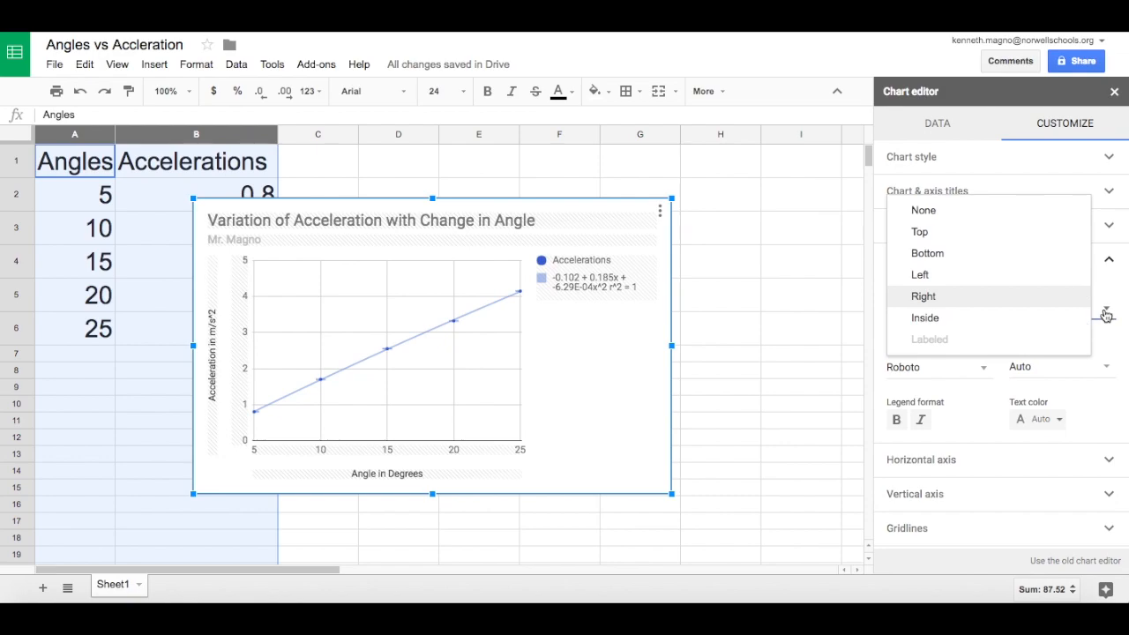
left_click(1046, 260)
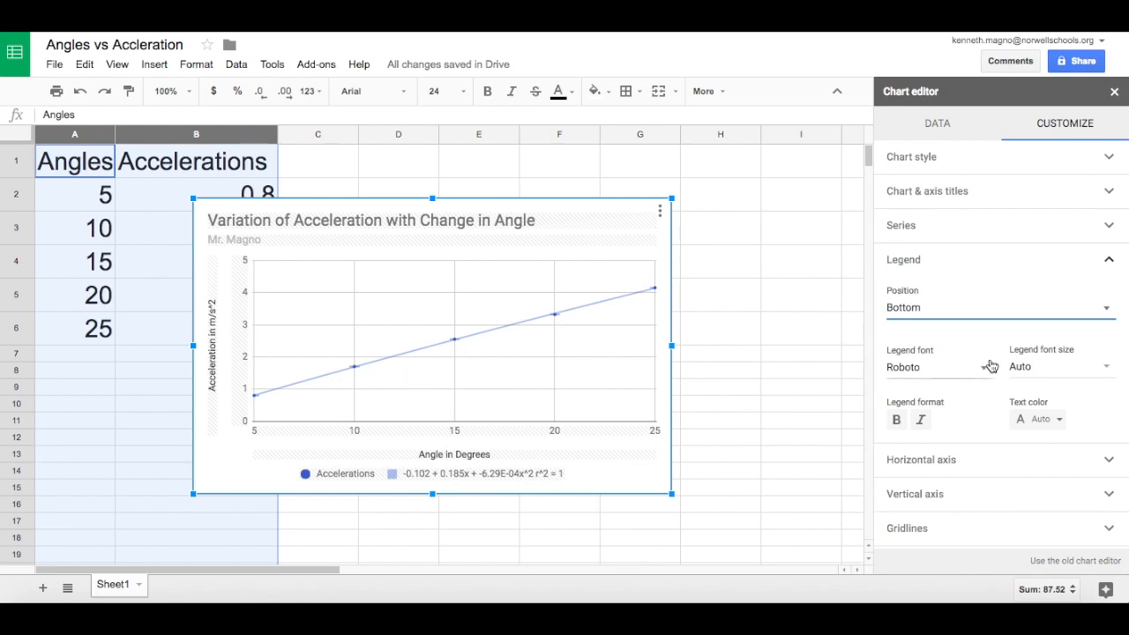
Set the horizontal axis range to a minimum of 0 and a maximum of 45.
left_click(1079, 461)
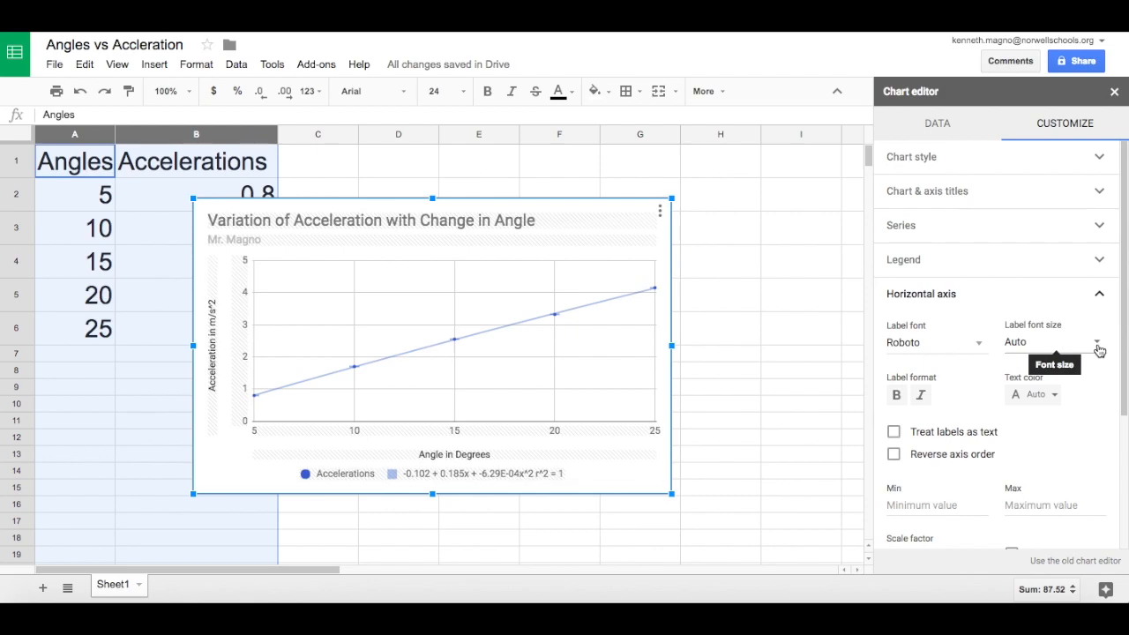
scroll(1072, 484, "down", 2)
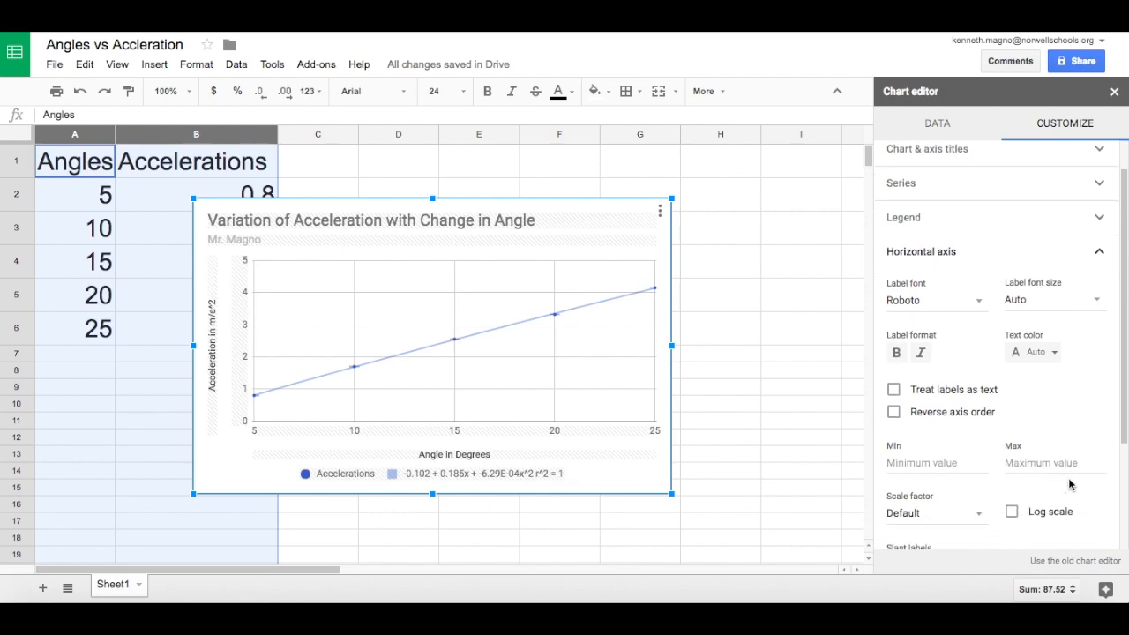
left_click(941, 453)
type("0")
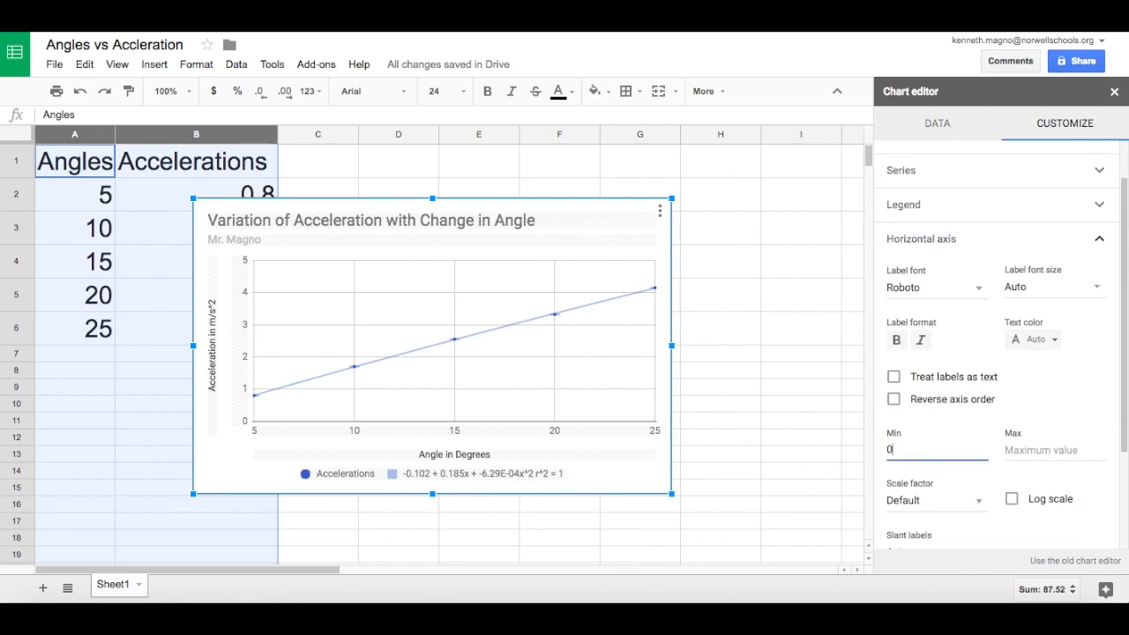
left_click(1053, 458)
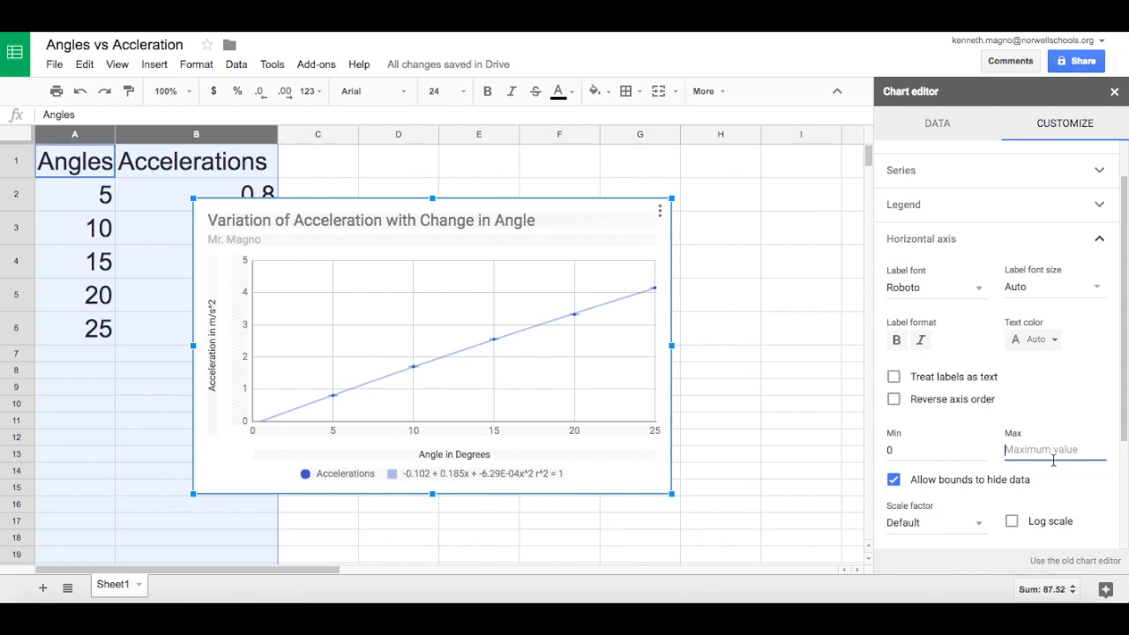
type("45")
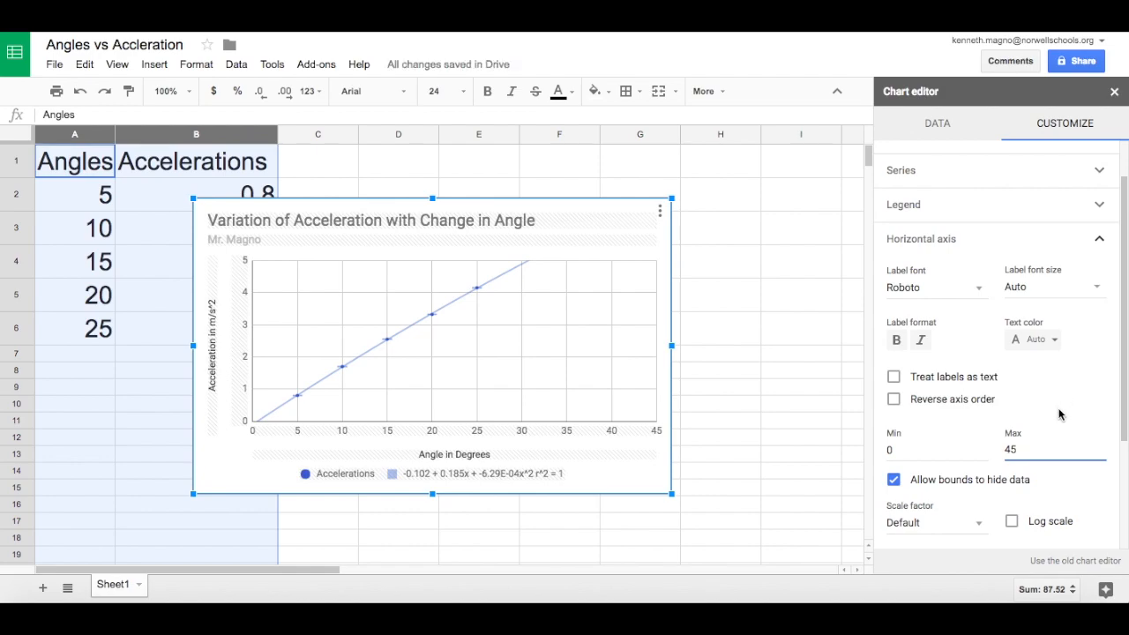
Set the vertical axis range to a minimum of 0 and a maximum of 10.
scroll(1038, 418, "down", 2)
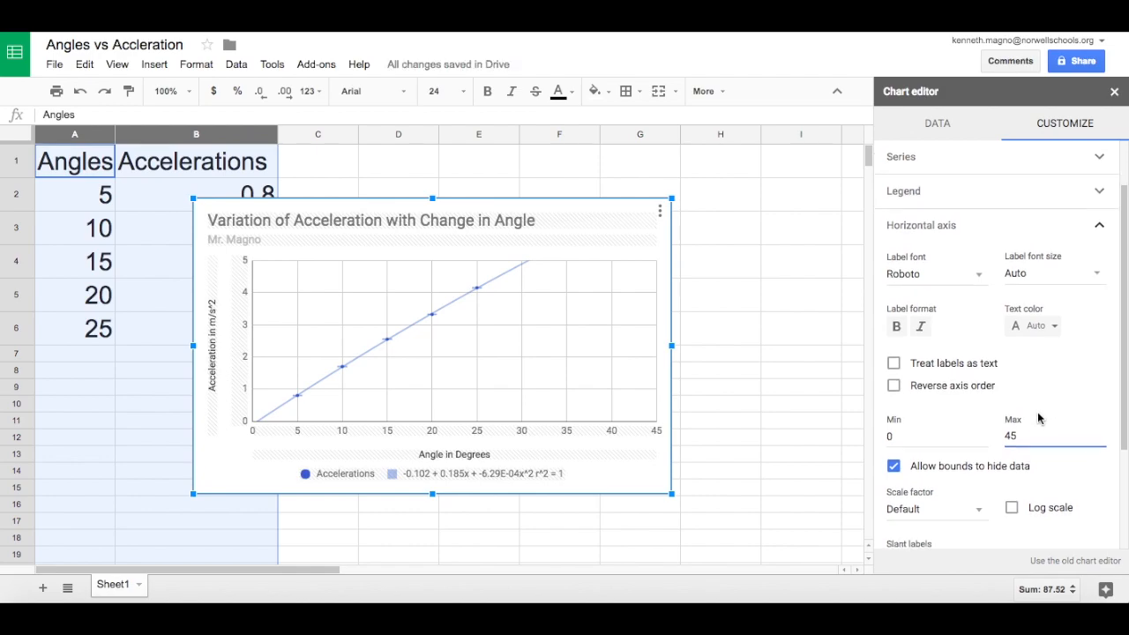
scroll(1038, 416, "up", 1)
scroll(1036, 410, "down", 3)
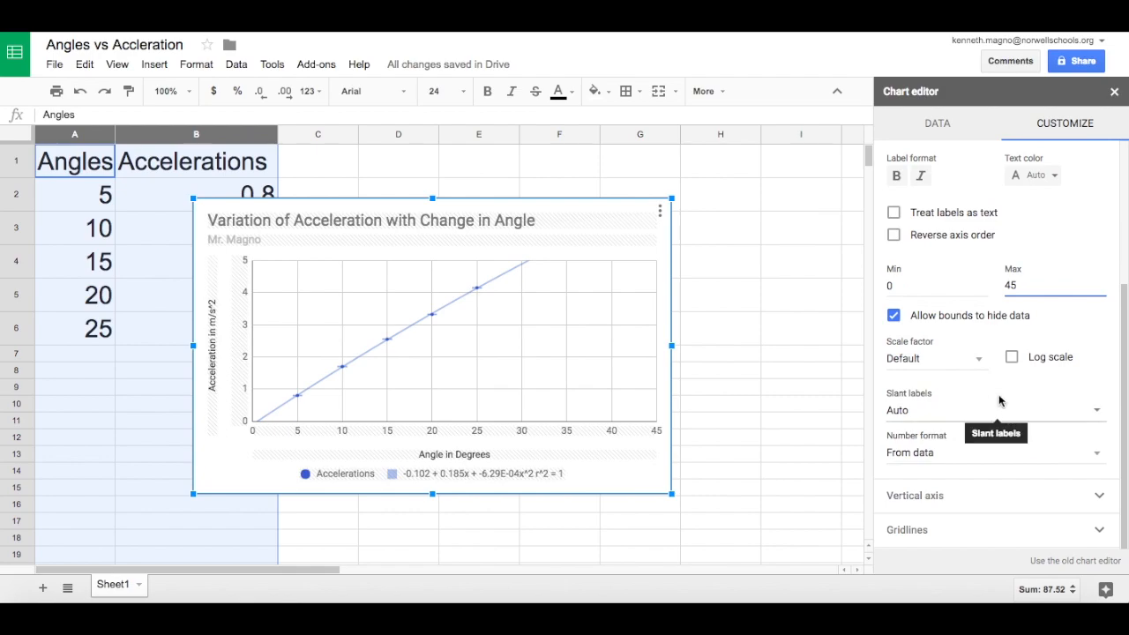
left_click(973, 496)
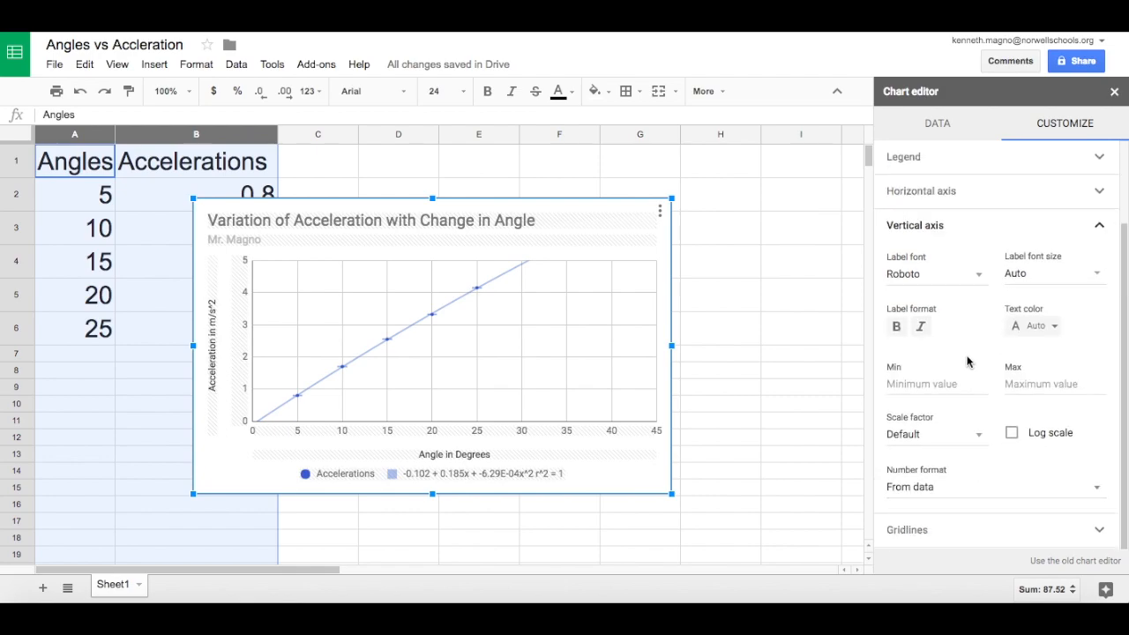
left_click(962, 384)
type("0")
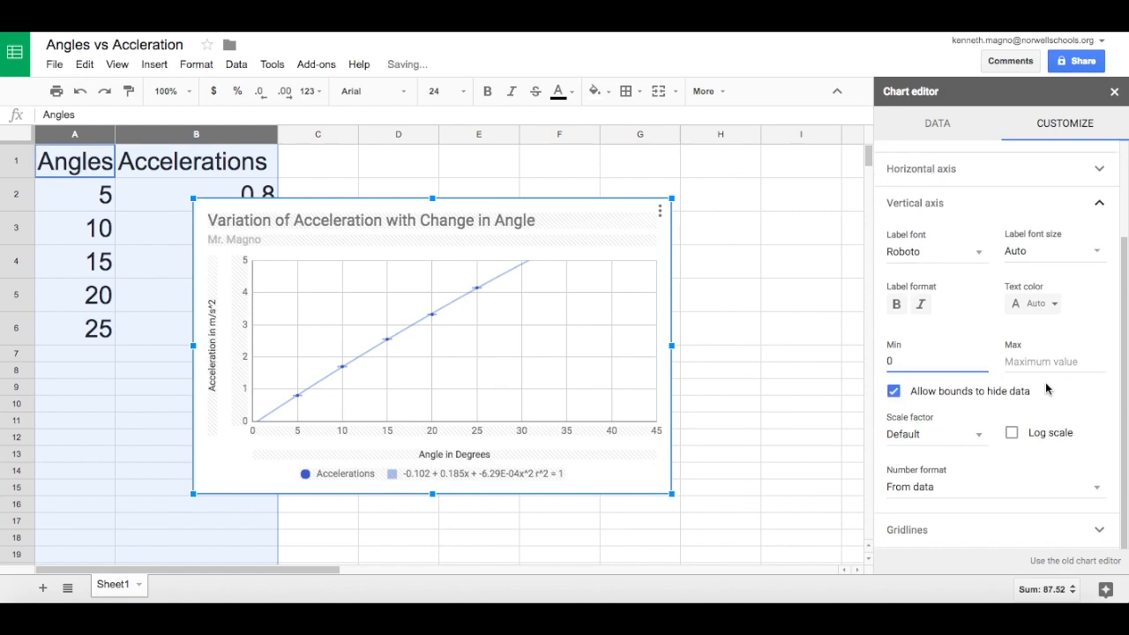
left_click(1051, 362)
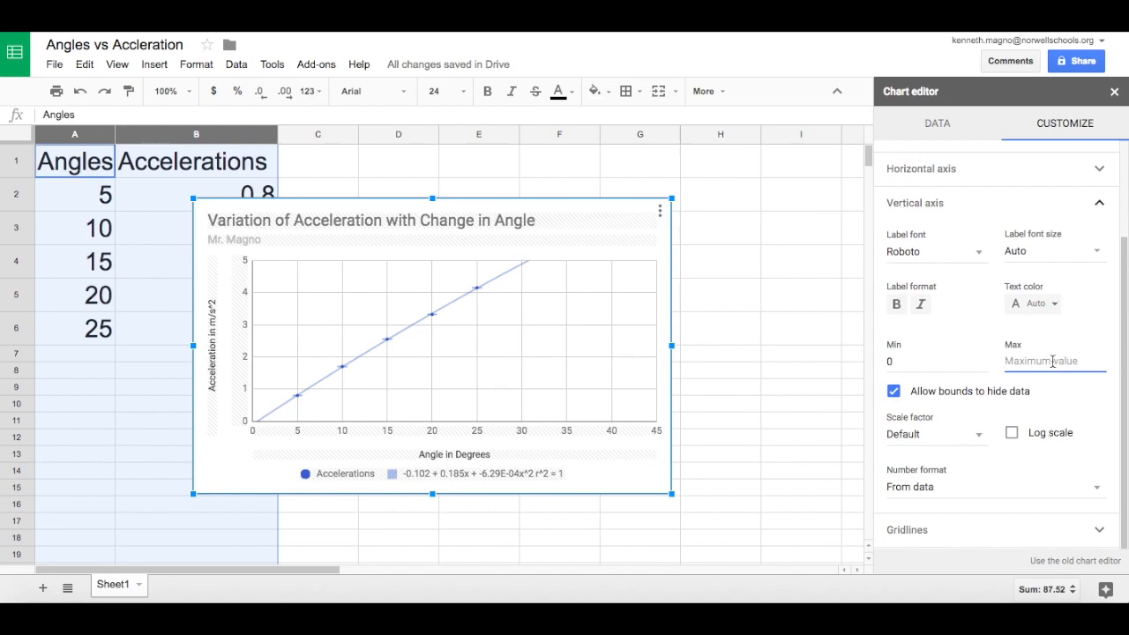
type("6")
key("BackSpace")
type("10")
left_click(1092, 401)
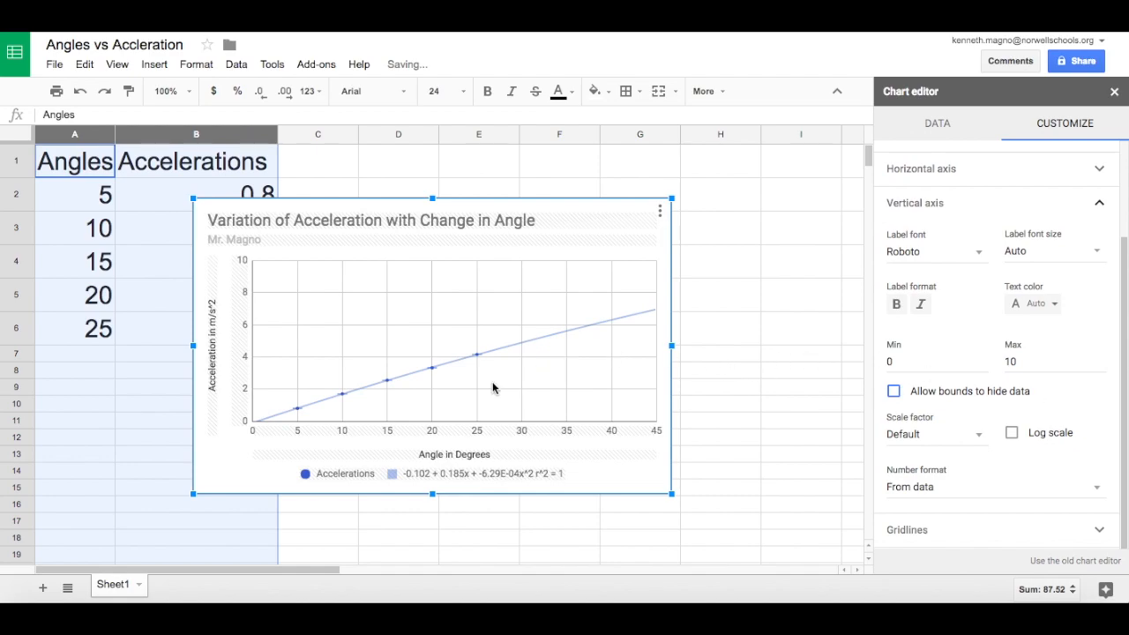
Change the vertical axis maximum to 8, and close the chart editor after viewing the Gridlines settings.
double_click(1014, 361)
type("8")
left_click(1060, 406)
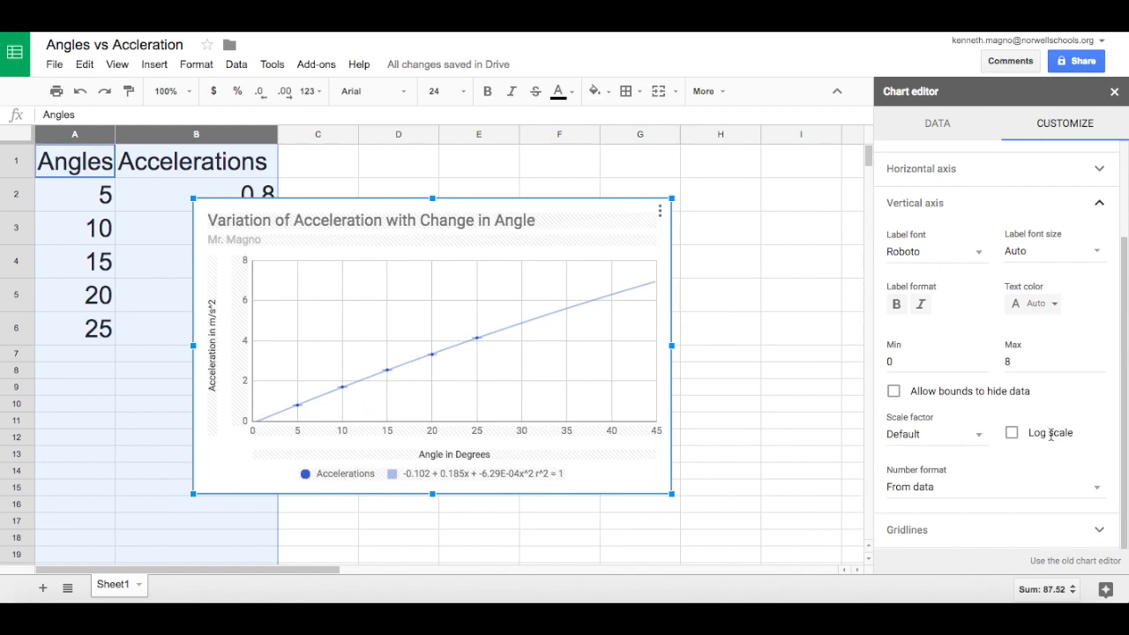
left_click(1100, 532)
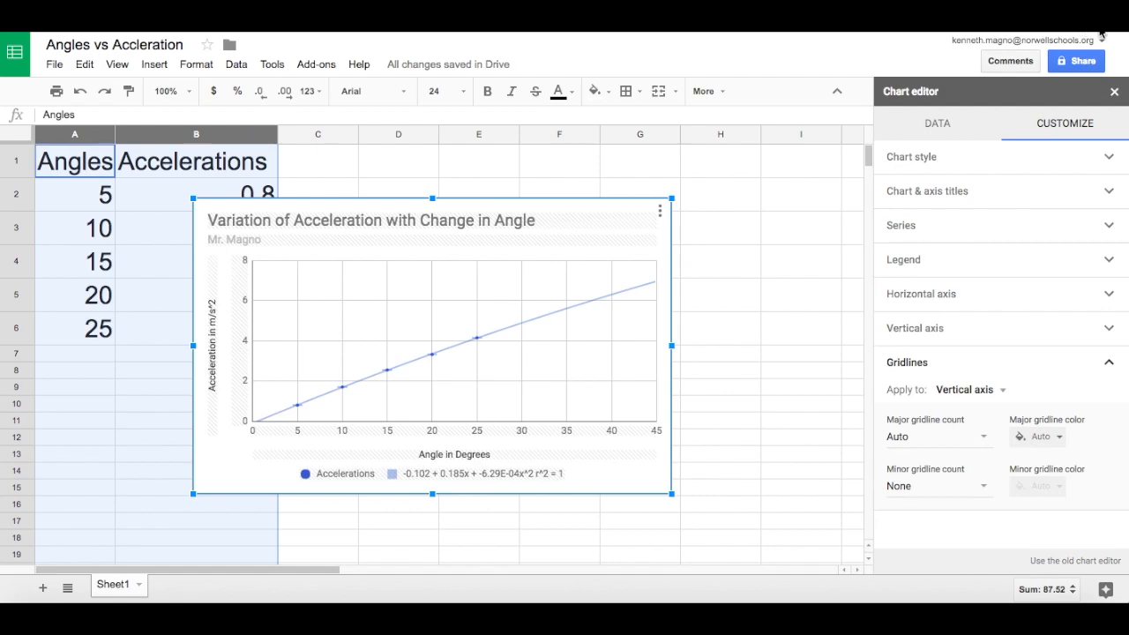
left_click(767, 243)
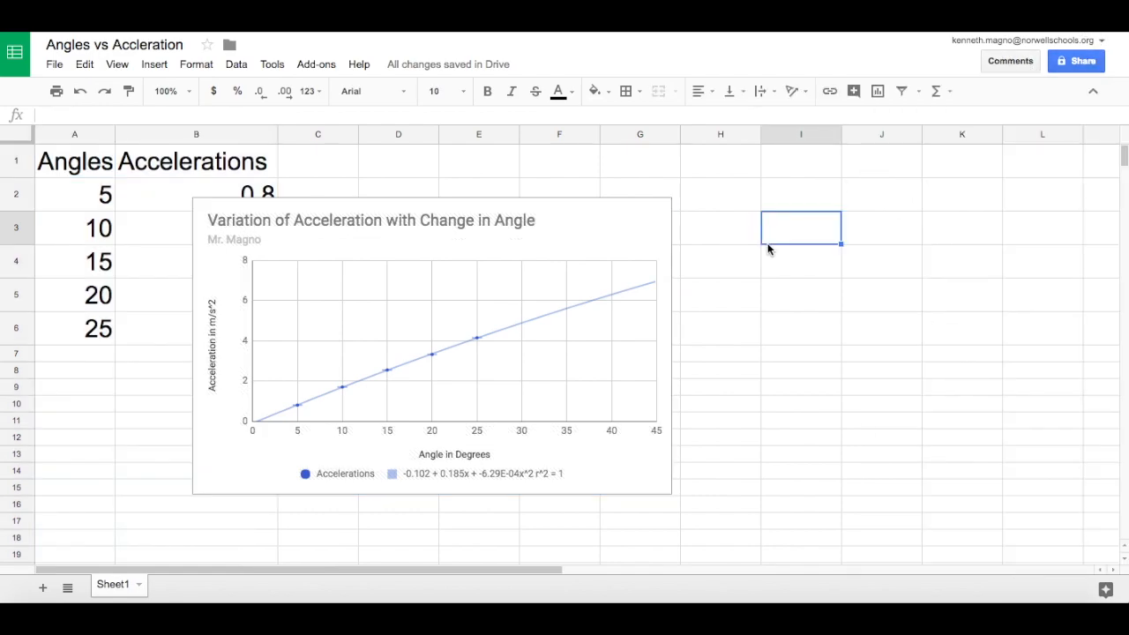
Enlarge the chart from its corners and move it so it spans from column B to column K.
left_click(647, 229)
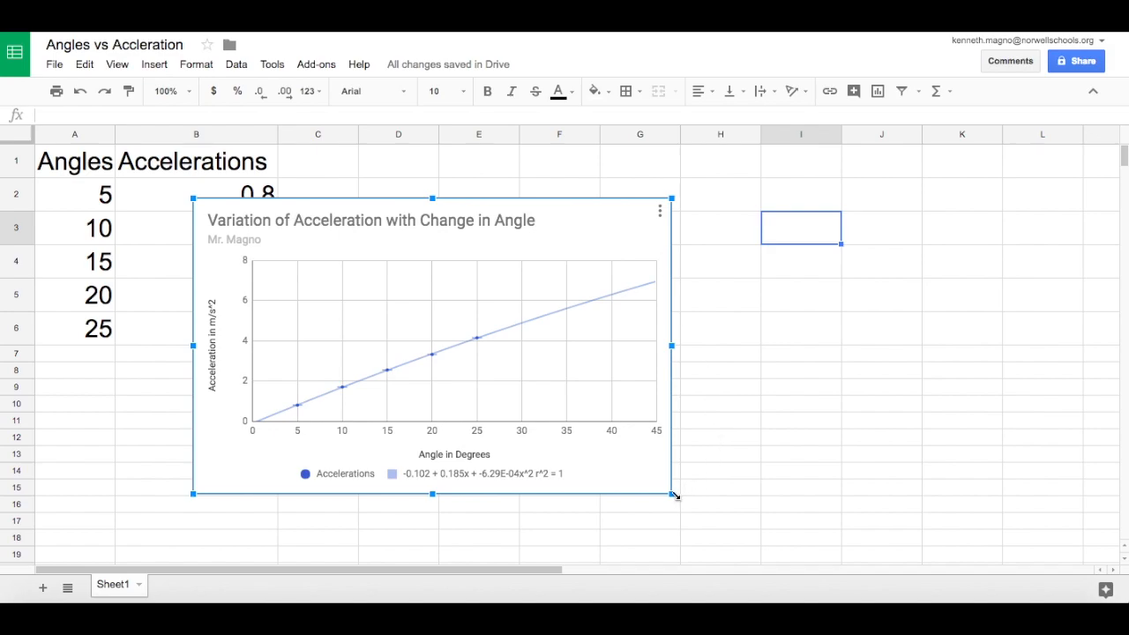
left_click_drag(672, 495, 827, 514)
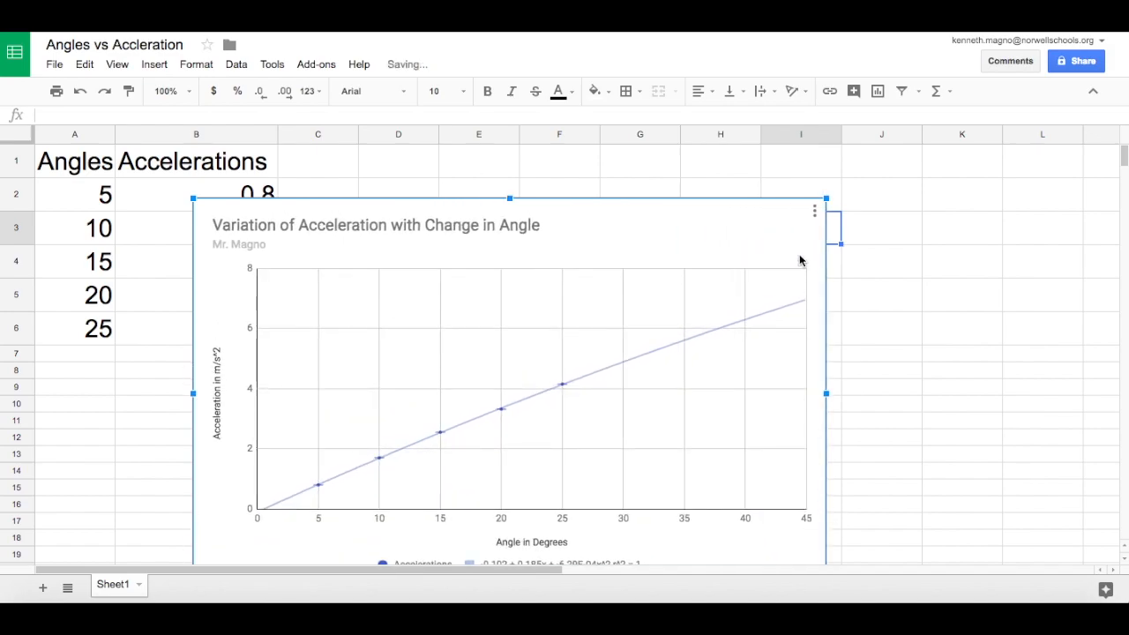
left_click_drag(822, 195, 887, 147)
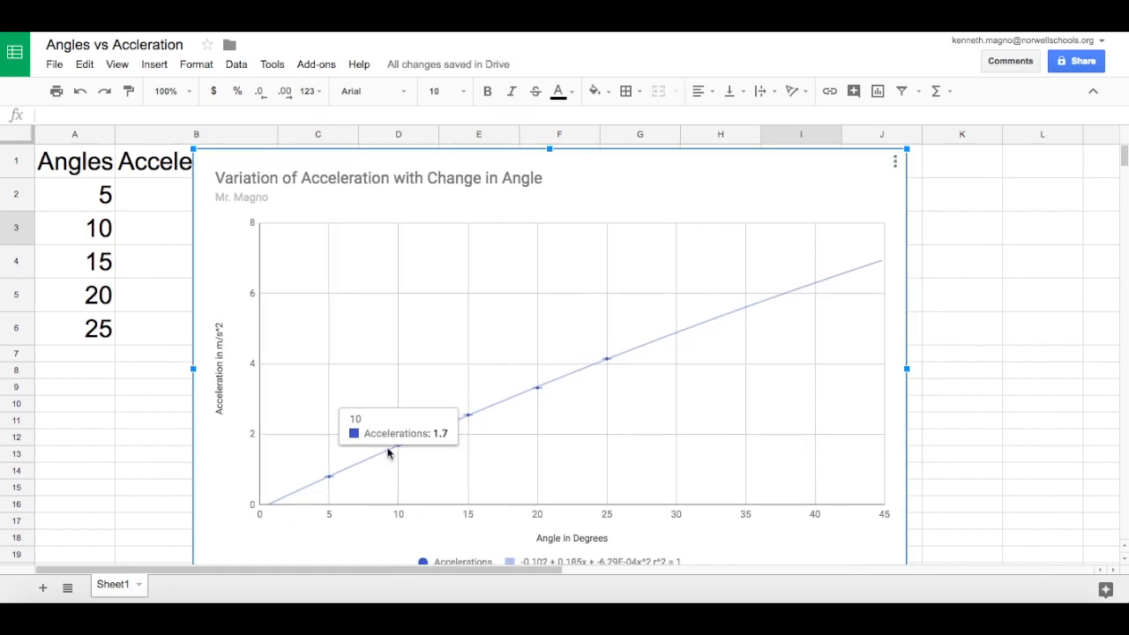
mouse_move(470, 418)
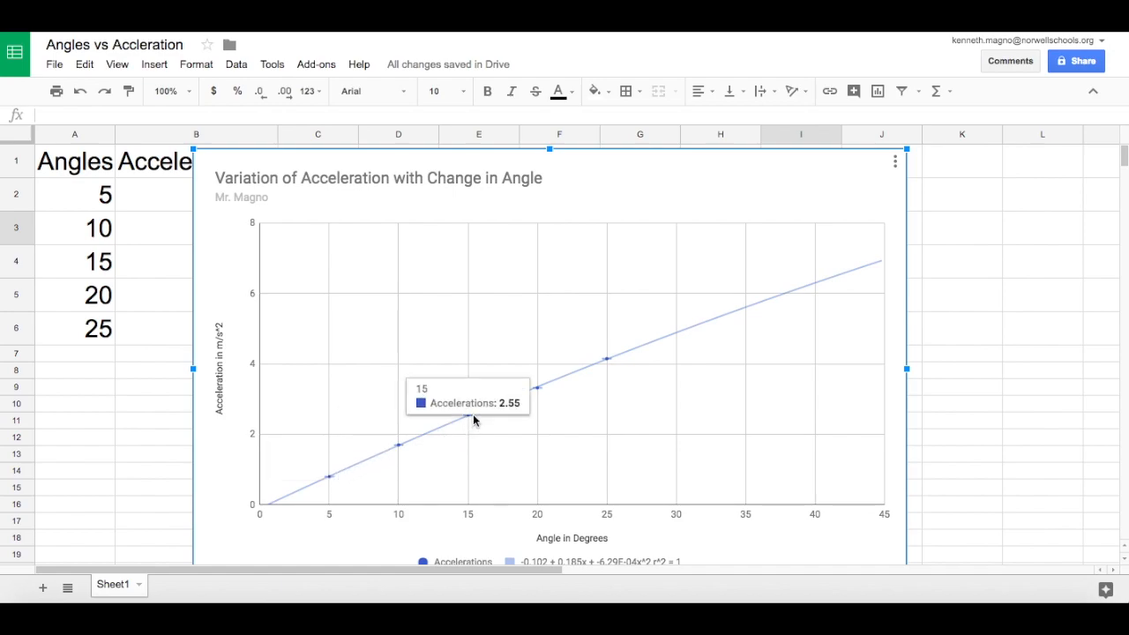
left_click_drag(600, 201, 644, 165)
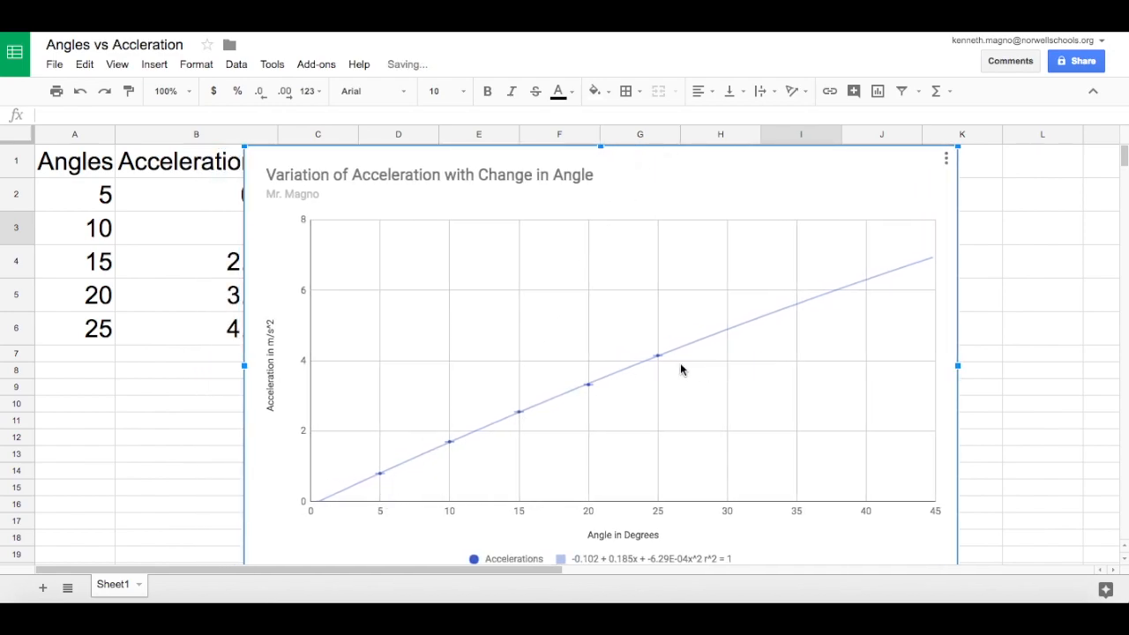